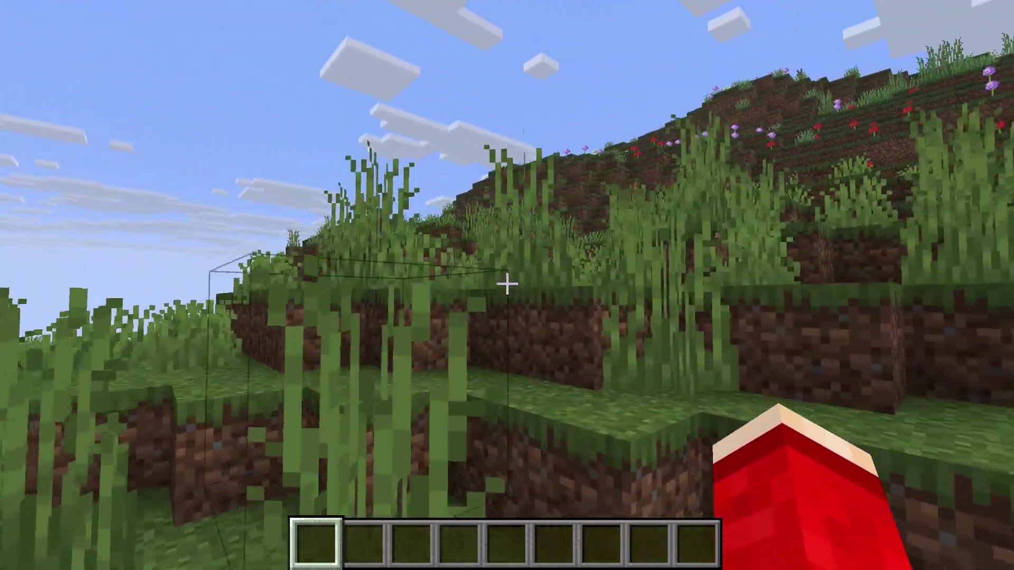
key("w")
key("Escape")
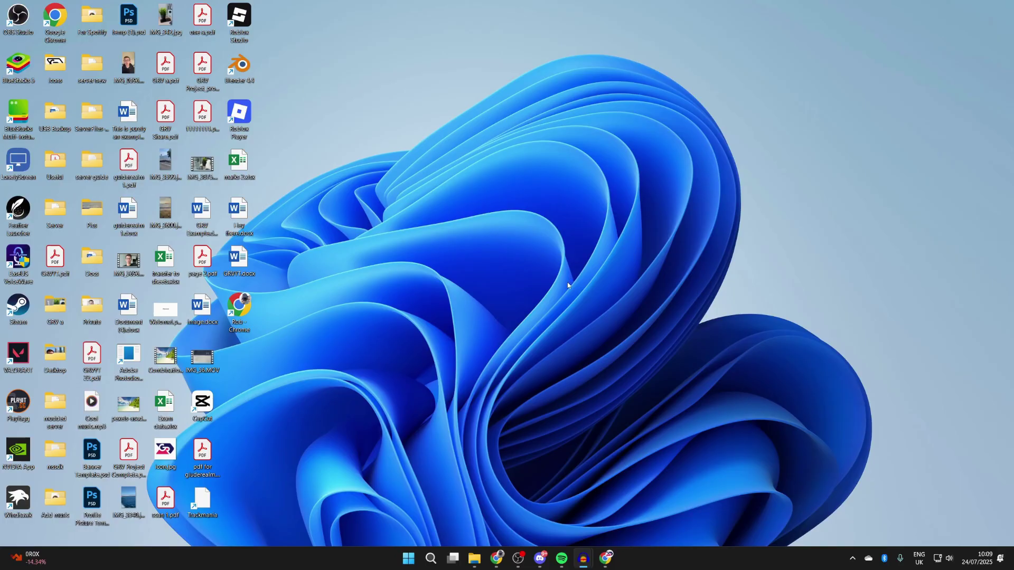
In Chrome, search Google for "fabric minecraft" and download the Windows Fabric installer from fabricmc.net
left_click(607, 561)
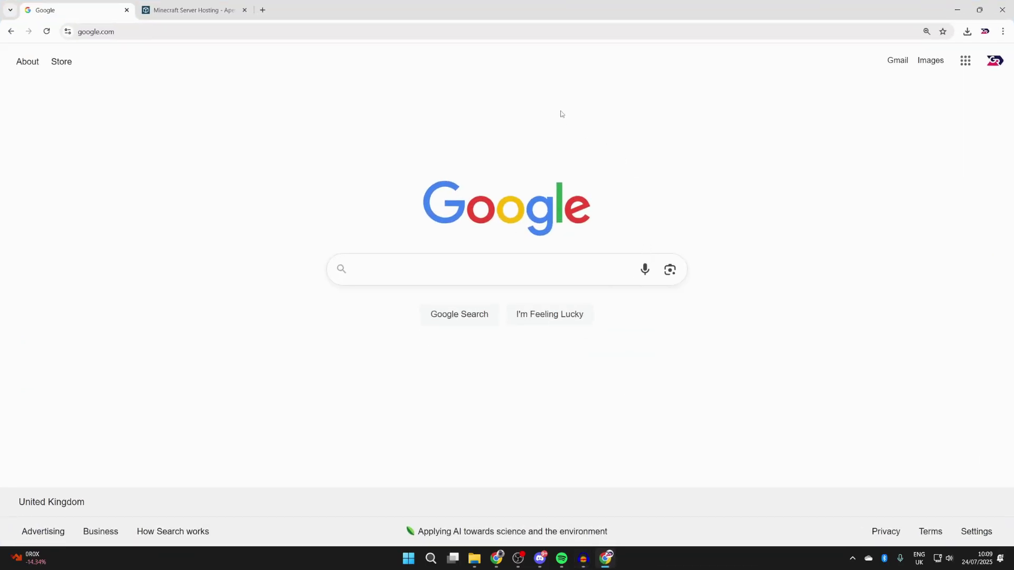
type("fabric minecraft")
key("Return")
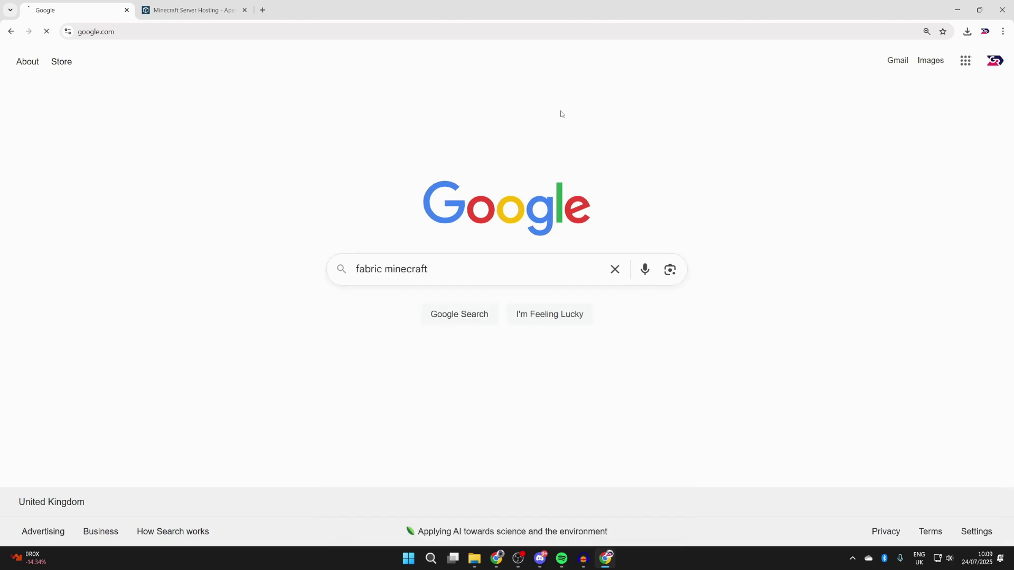
left_click(327, 185)
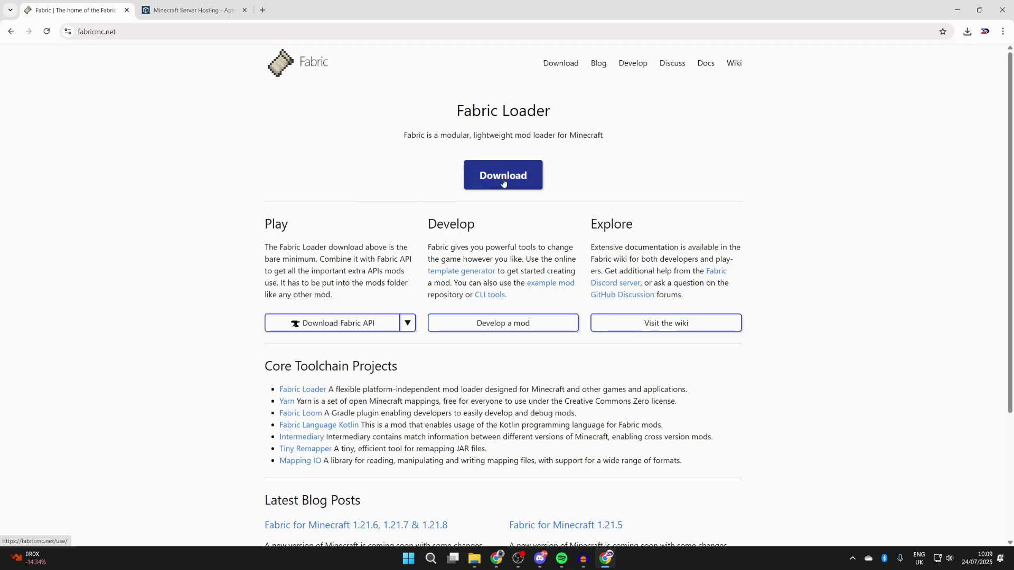
left_click(504, 182)
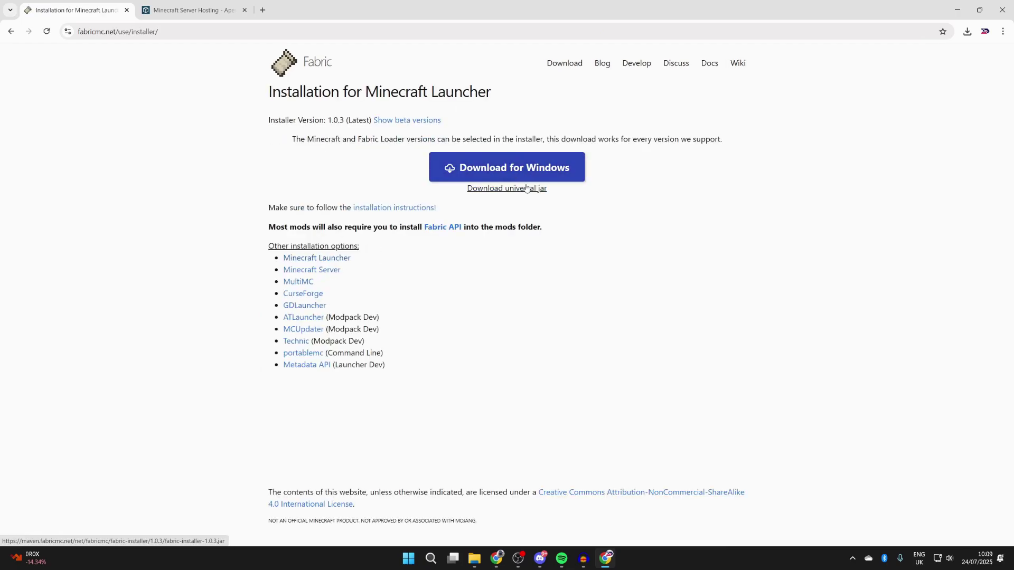
left_click(521, 166)
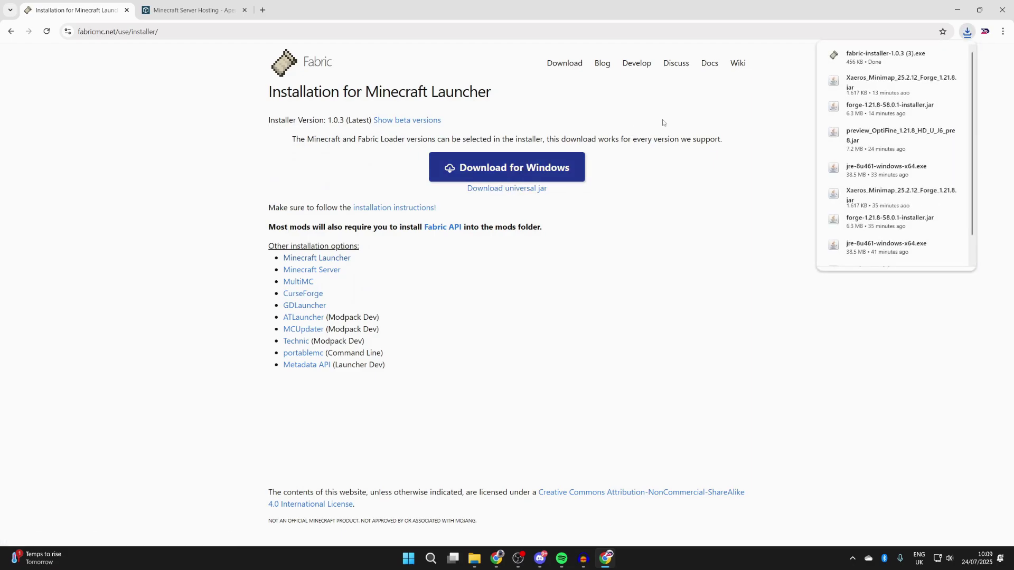
Download the Fabric API 0.129.0+1.21.8 file from CurseForge and keep the download that the browser blocks
left_click(441, 228)
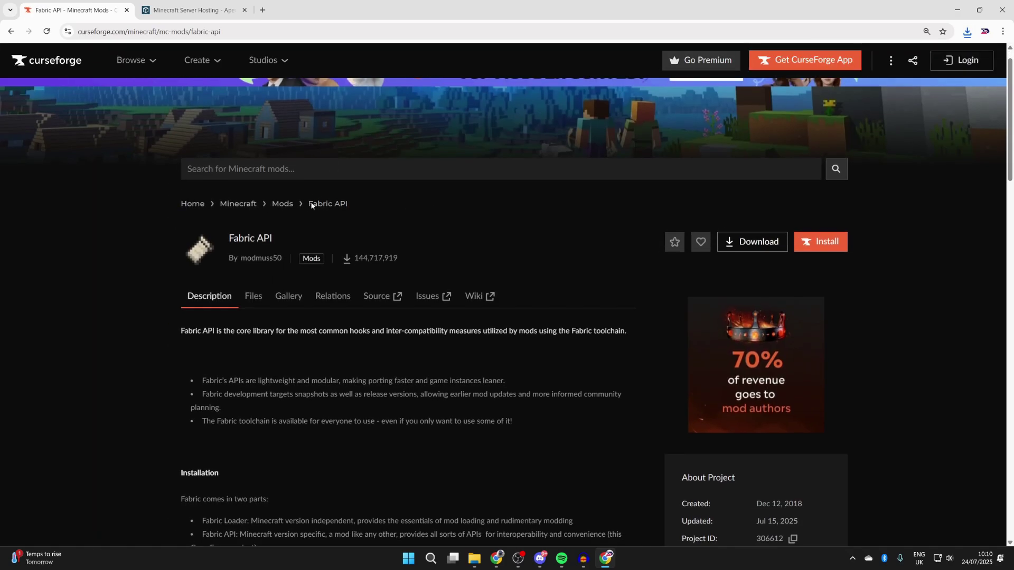
scroll(296, 238, "down", 1)
left_click(254, 271)
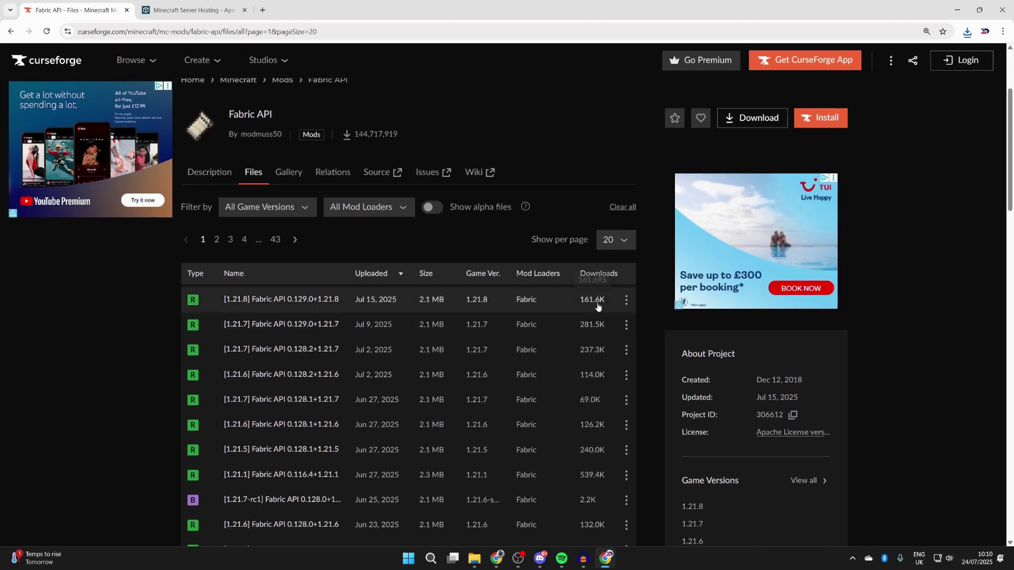
left_click(626, 299)
left_click(639, 348)
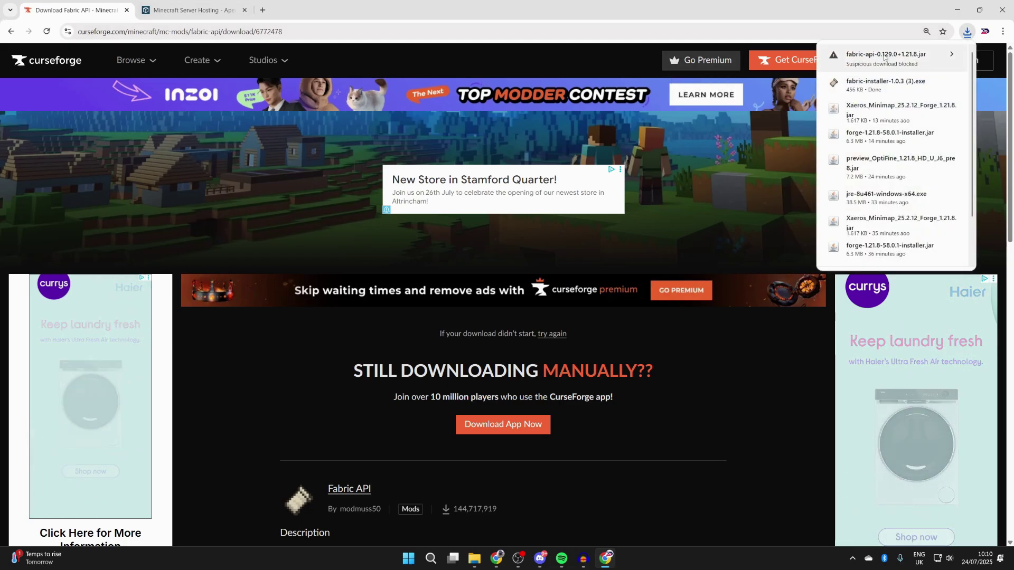
left_click(952, 55)
left_click(933, 112)
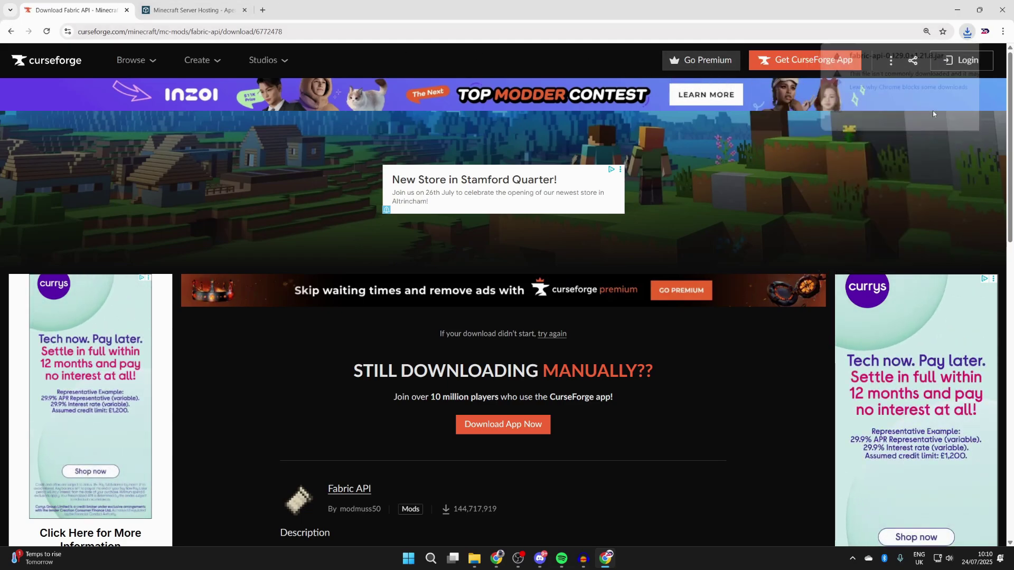
Go to the CurseForge list of Minecraft mods and filter it by game version 1.21.8 and the Fabric mod loader
left_click(9, 31)
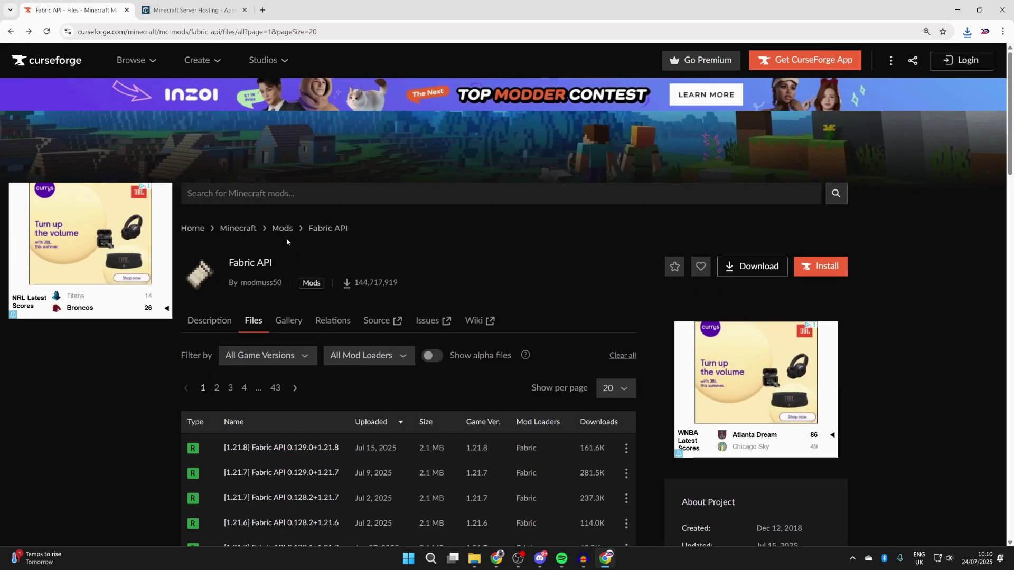
left_click(290, 227)
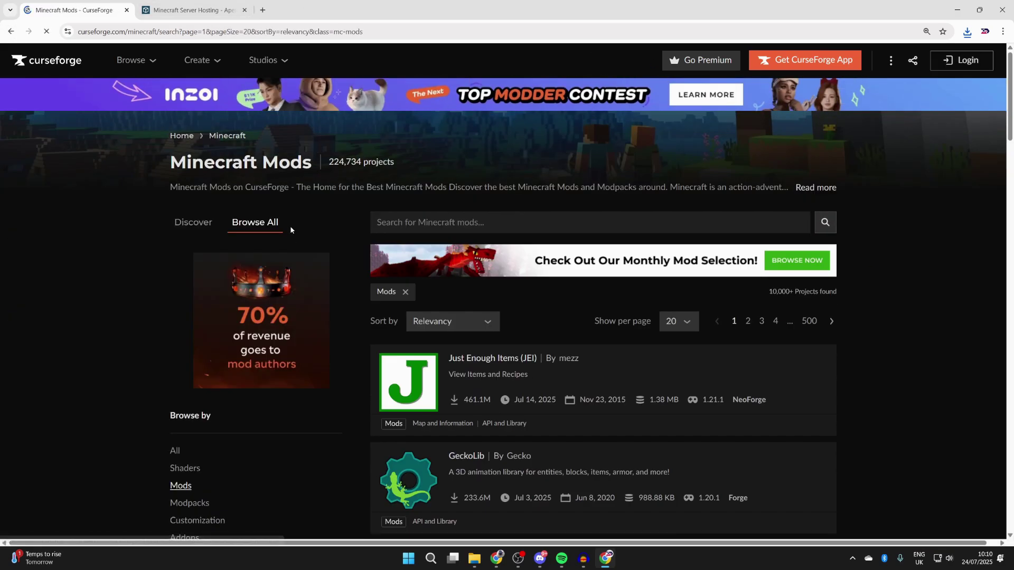
scroll(283, 314, "down", 10)
left_click(217, 324)
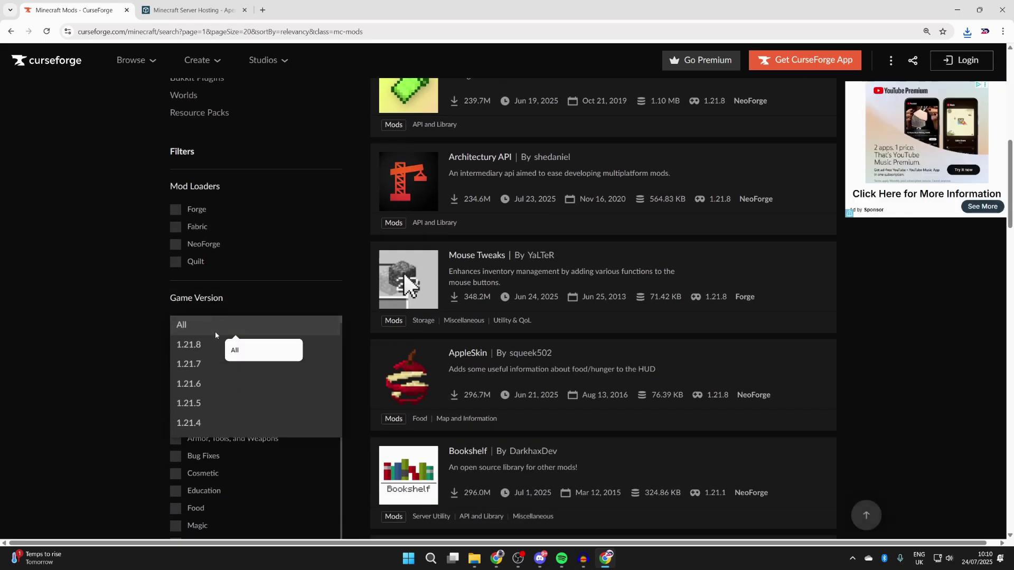
left_click(209, 345)
scroll(394, 351, "down", 12)
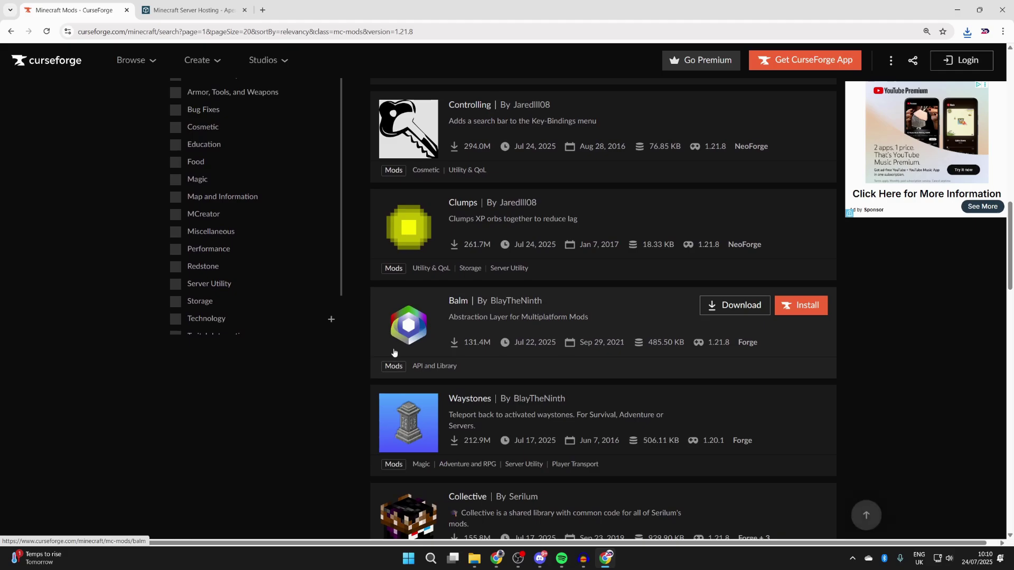
scroll(393, 352, "up", 10)
left_click(176, 276)
scroll(560, 318, "up", 3)
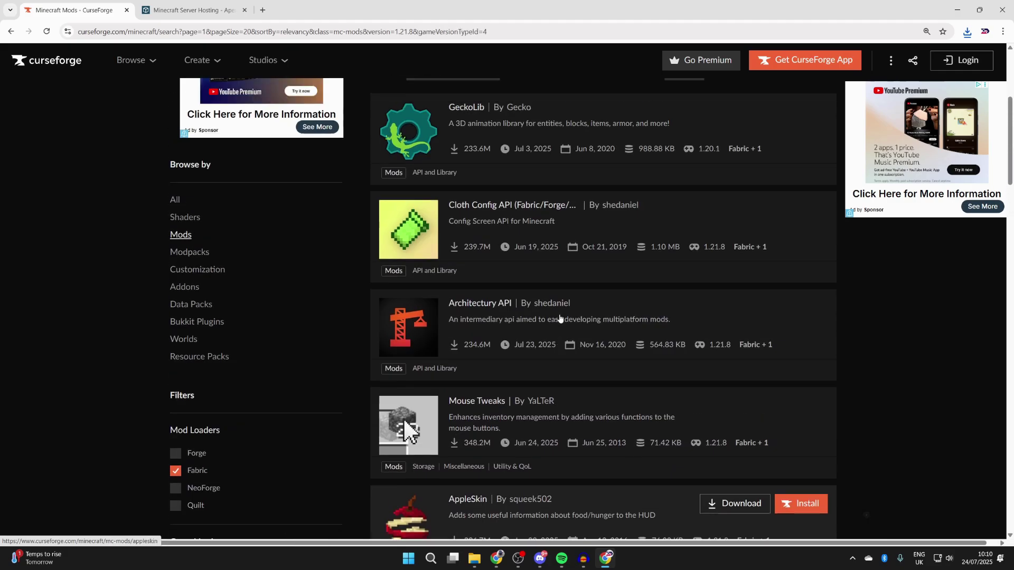
Open the Waystones mod from the filtered list and download its file waystones-fabric-1.21.8-21.8.1.jar
scroll(560, 317, "down", 9)
scroll(559, 317, "down", 4)
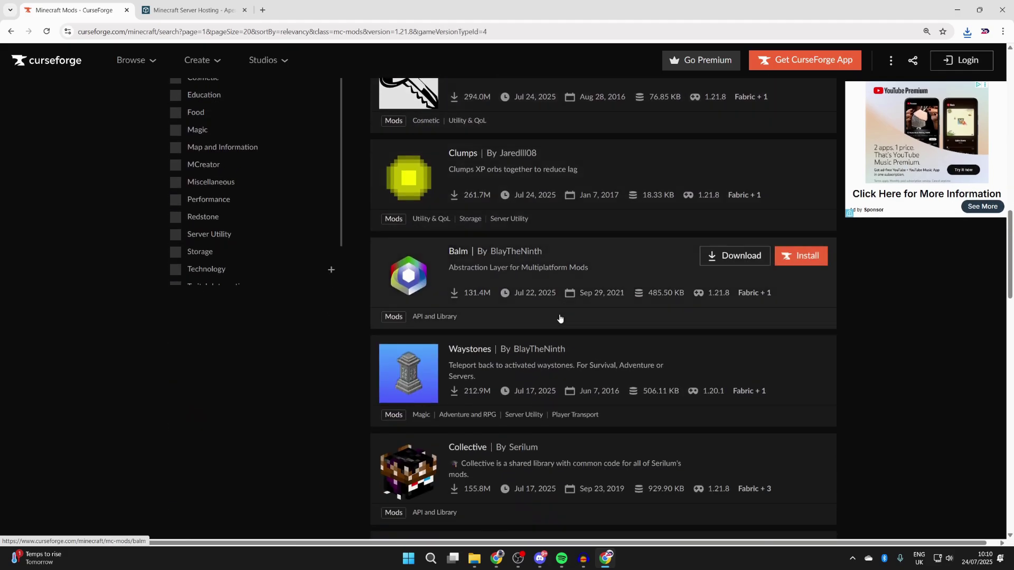
left_click(438, 370)
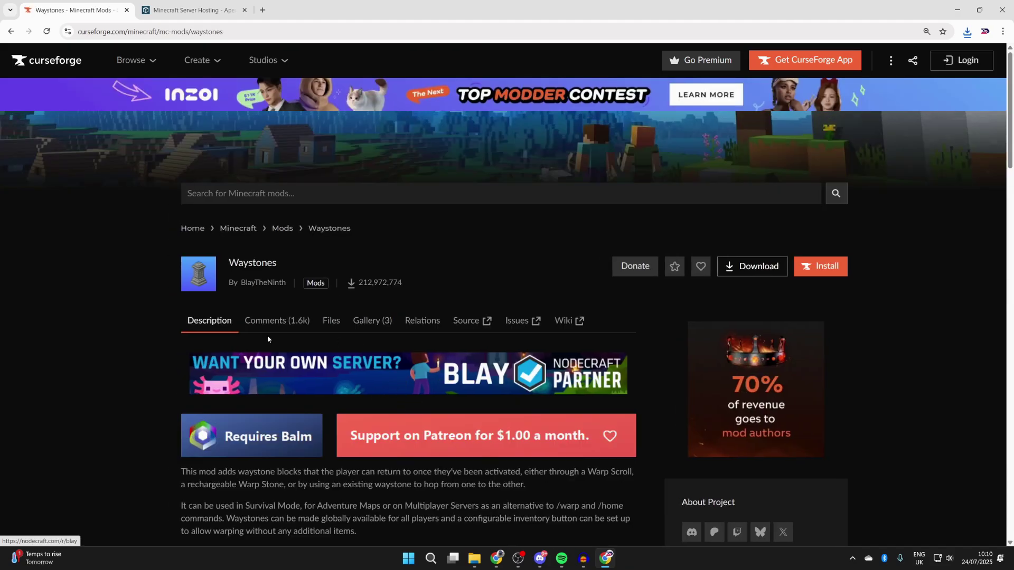
left_click(330, 321)
scroll(328, 323, "down", 3)
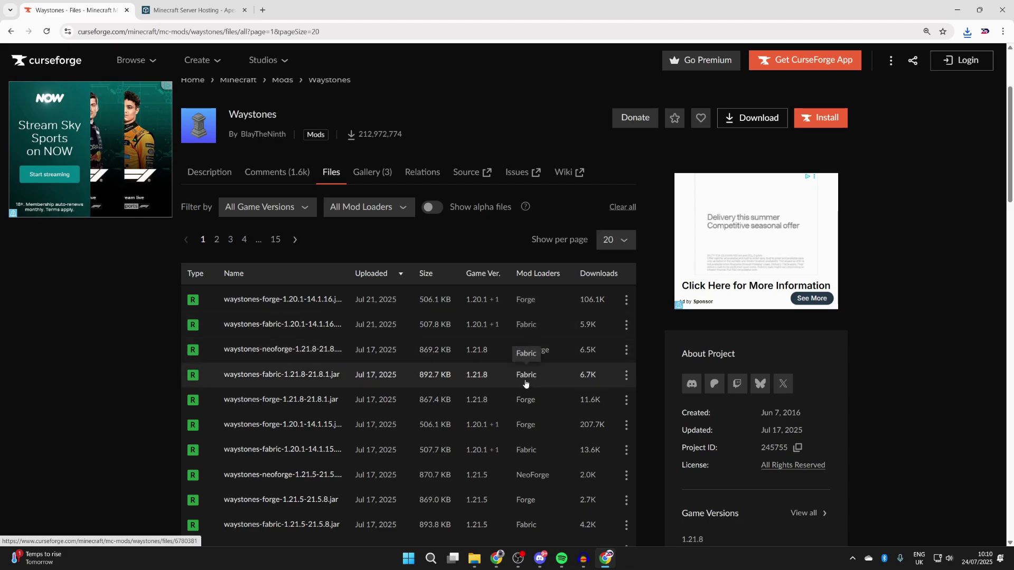
left_click(627, 375)
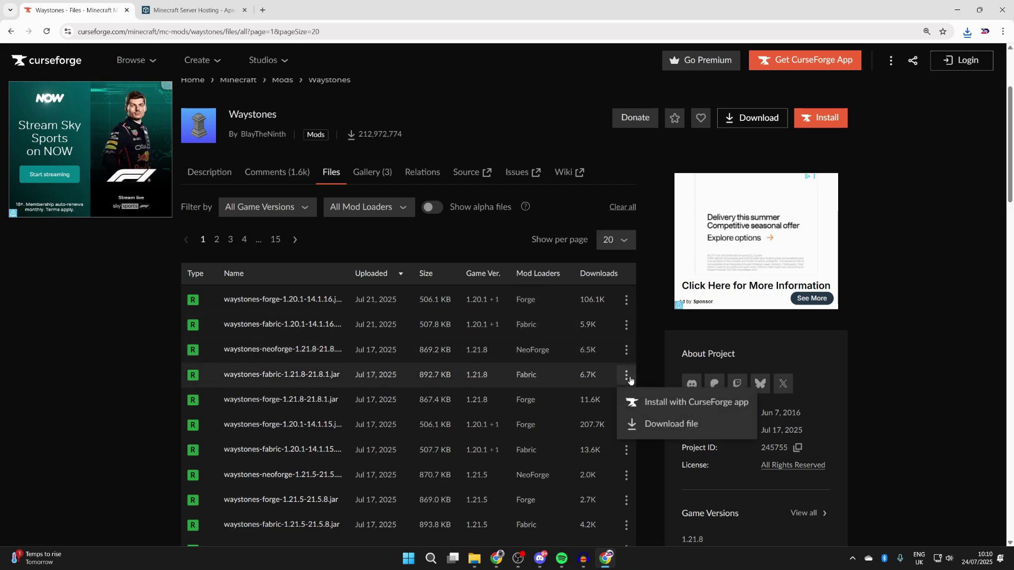
left_click(660, 425)
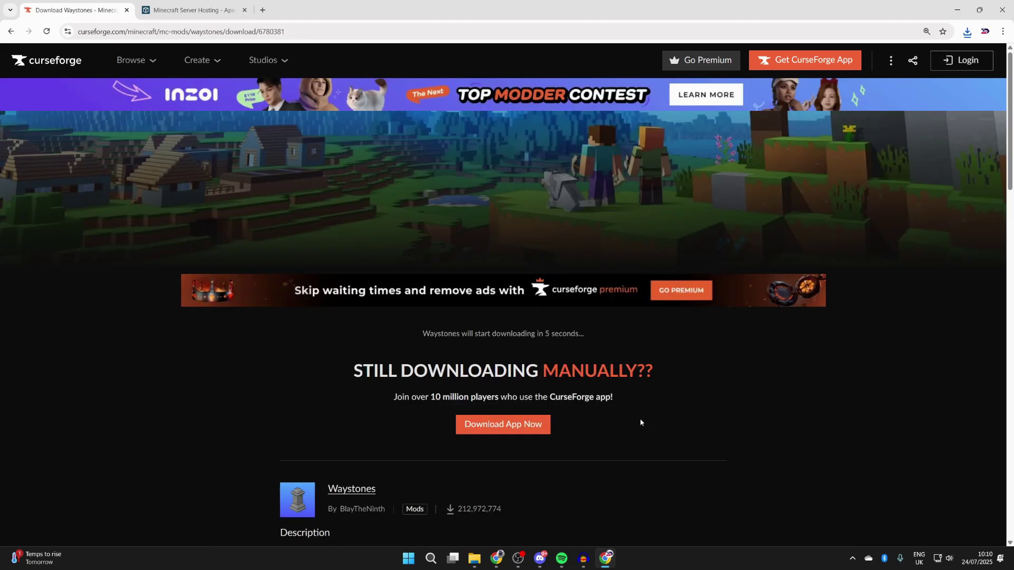
Look through the Apex Hosting page for its discount and server features, declining the browser's enhanced download protection offer
left_click(210, 10)
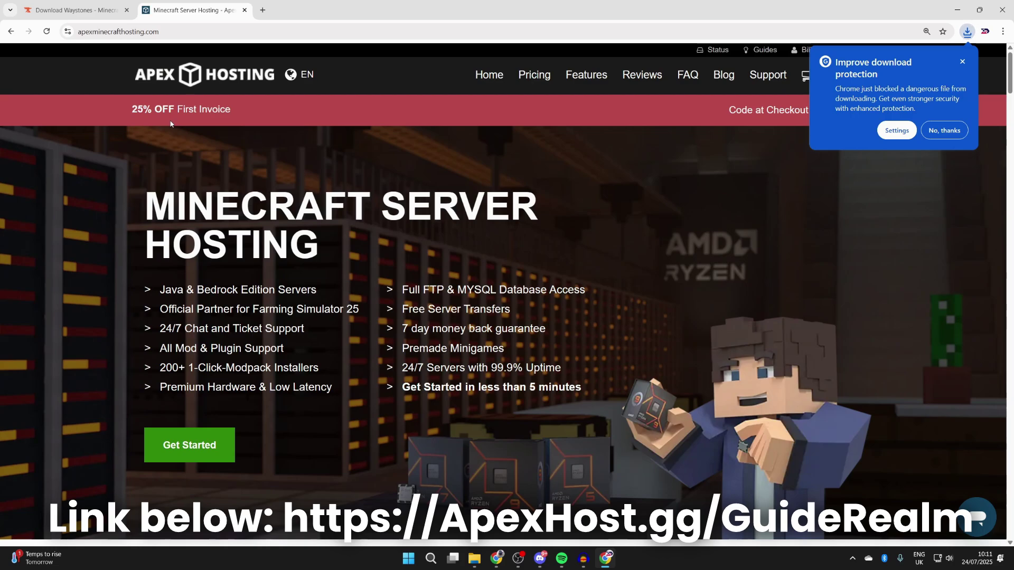
left_click_drag(129, 113, 189, 112)
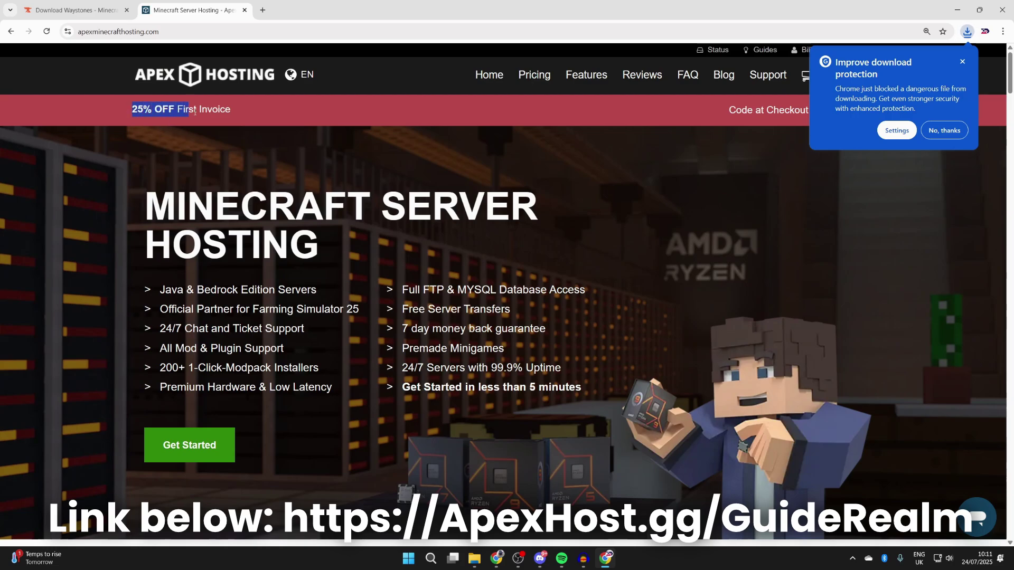
left_click(224, 115)
scroll(322, 223, "down", 6)
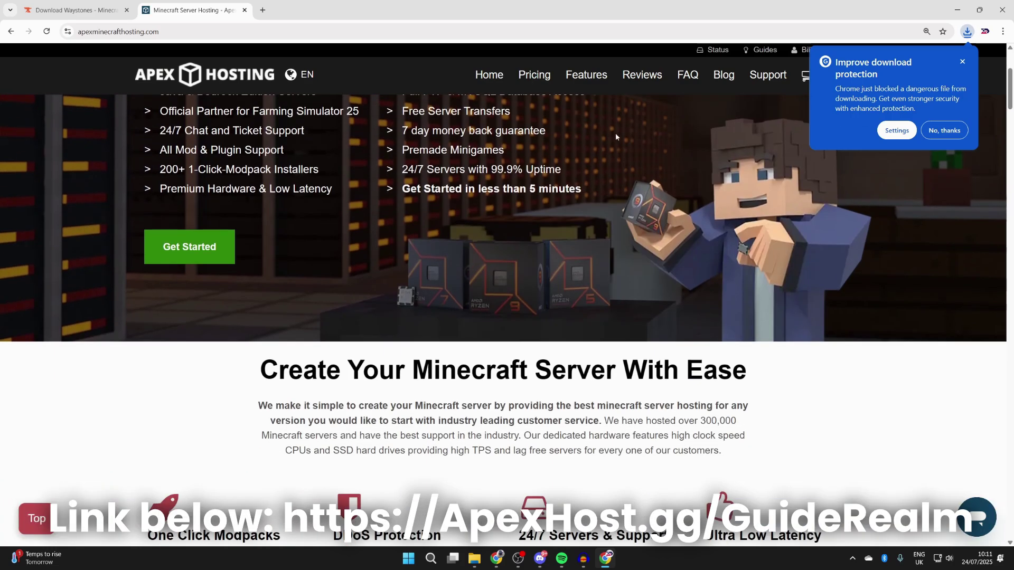
scroll(732, 159, "down", 2)
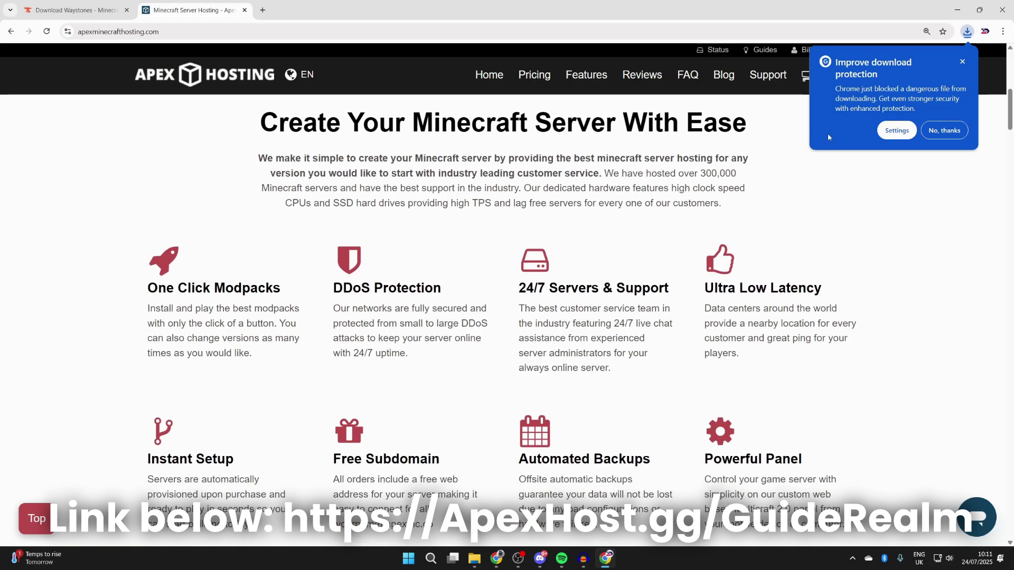
left_click(945, 131)
scroll(497, 177, "down", 2)
scroll(338, 191, "up", 1)
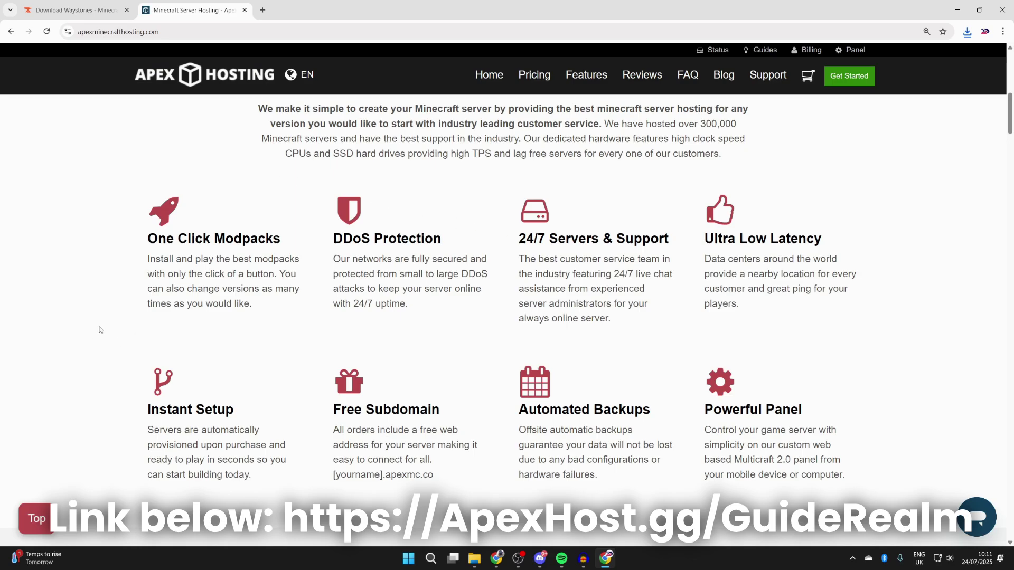
scroll(100, 329, "up", 10)
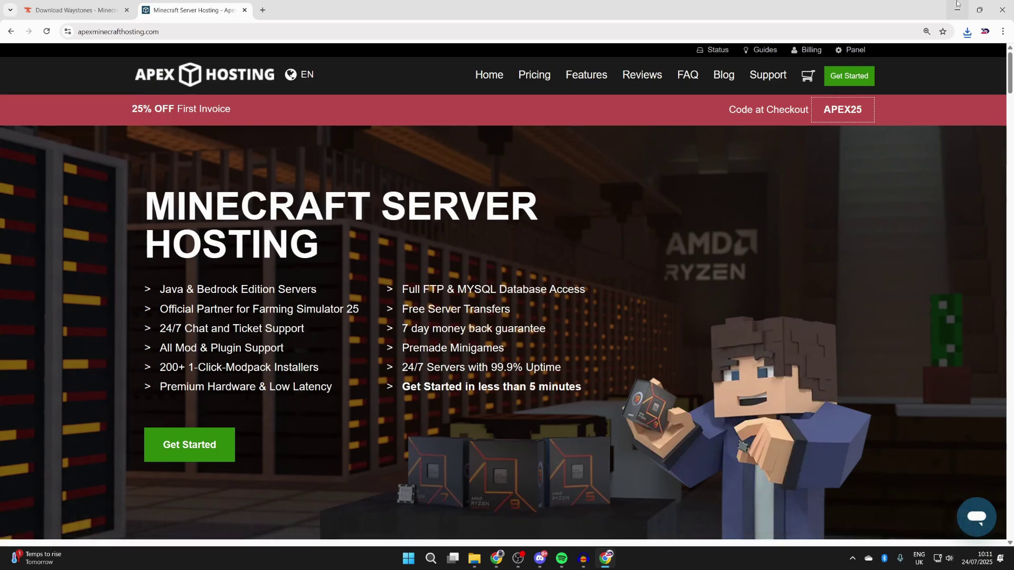
Minimize the browser and open the Downloads folder in File Explorer
left_click(958, 9)
right_click(465, 562)
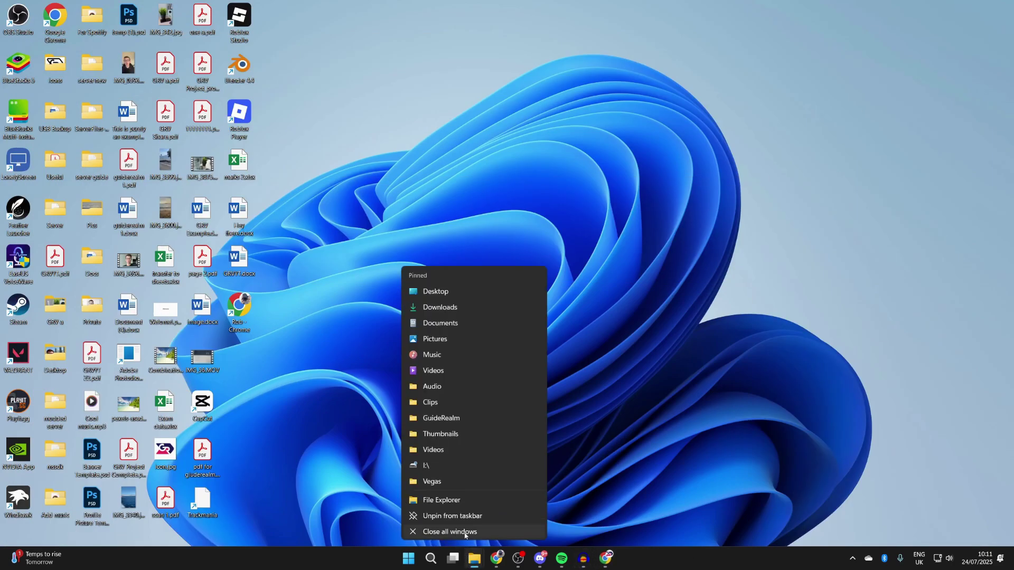
left_click(454, 309)
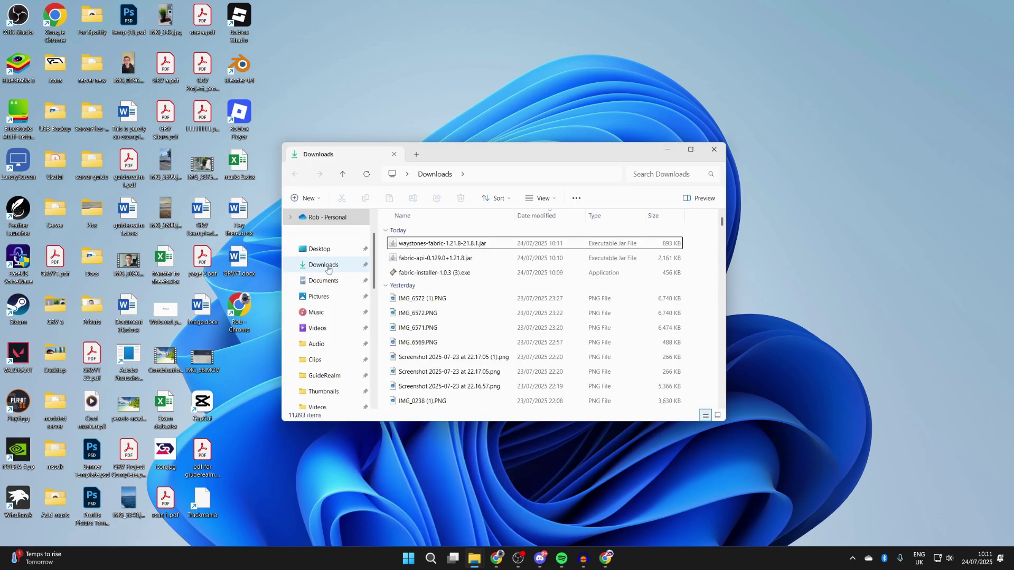
left_click(309, 268)
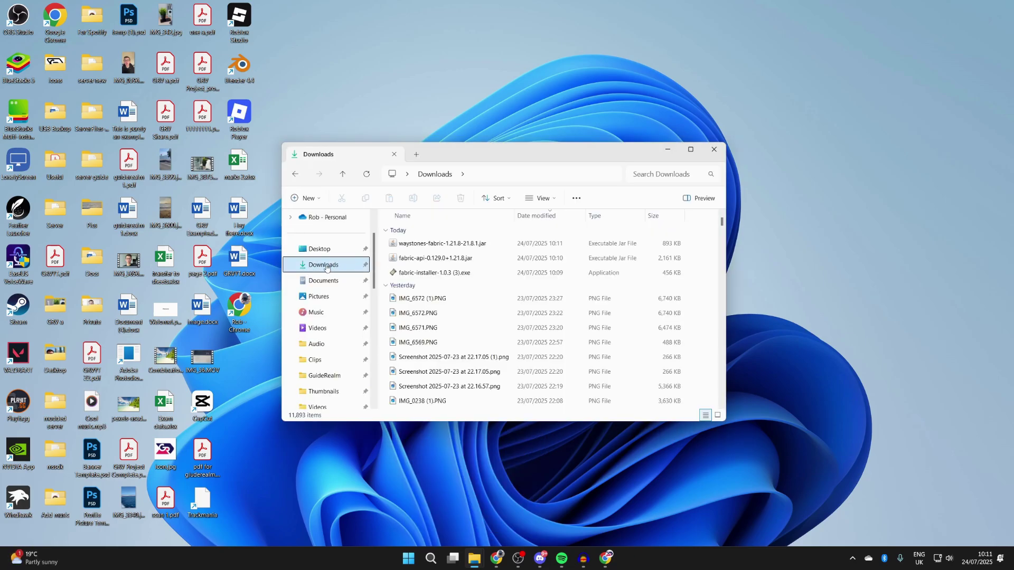
Run fabric-installer-1.0.3 (3).exe and install Fabric Loader 0.16.14 for Minecraft 1.21.8 with a launcher profile
left_click(421, 276)
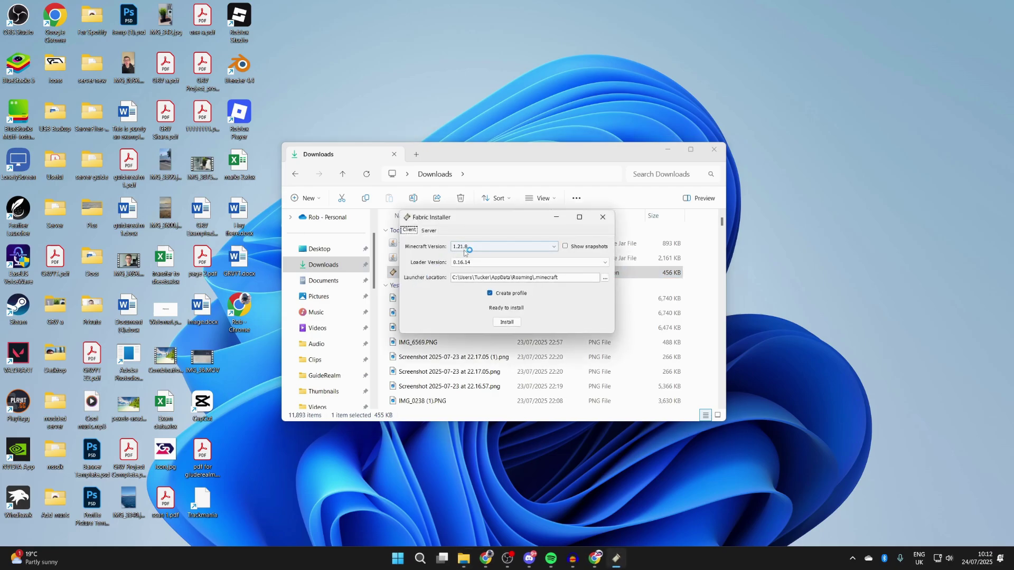
left_click(469, 248)
left_click(467, 255)
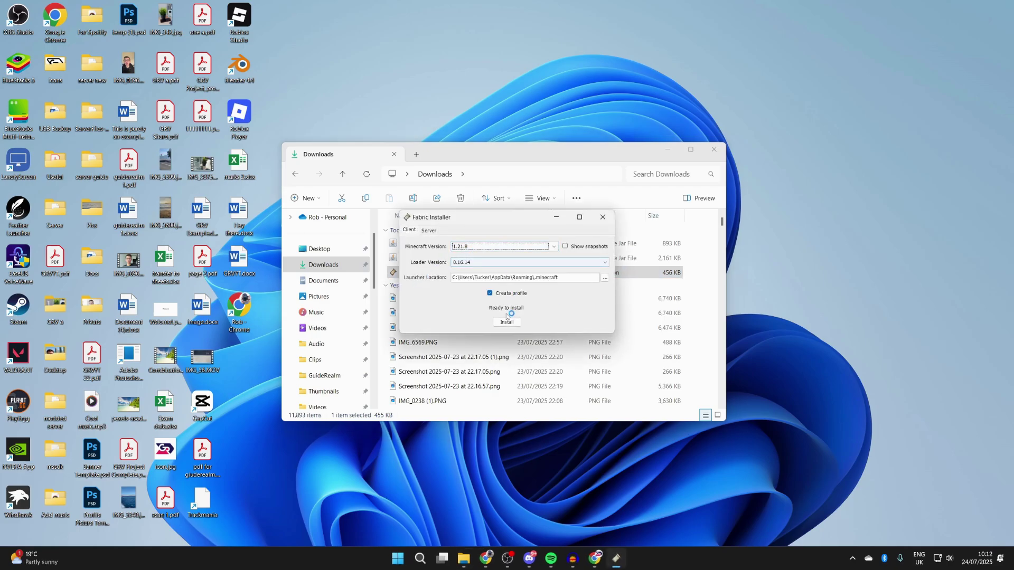
left_click(505, 323)
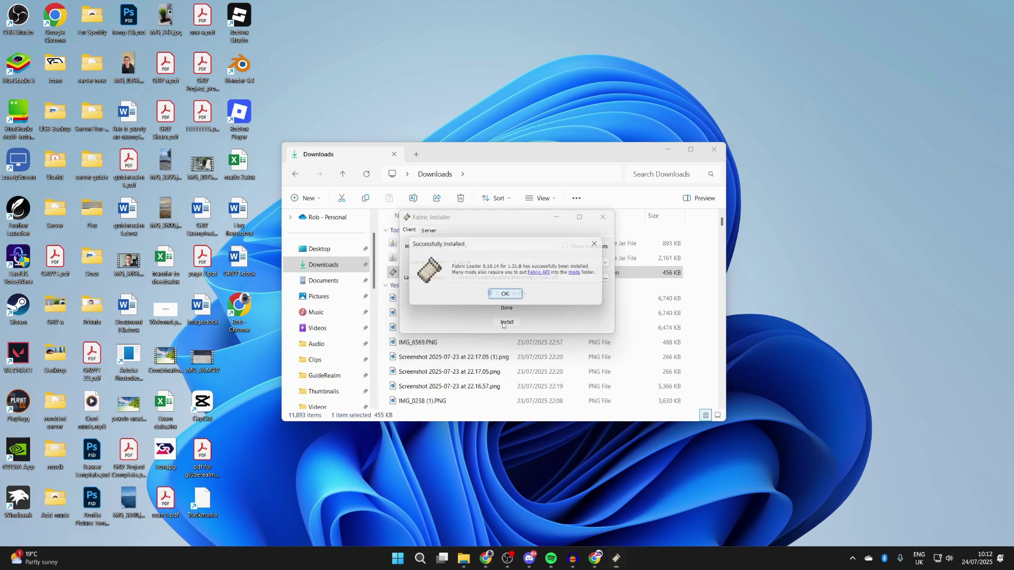
left_click(494, 296)
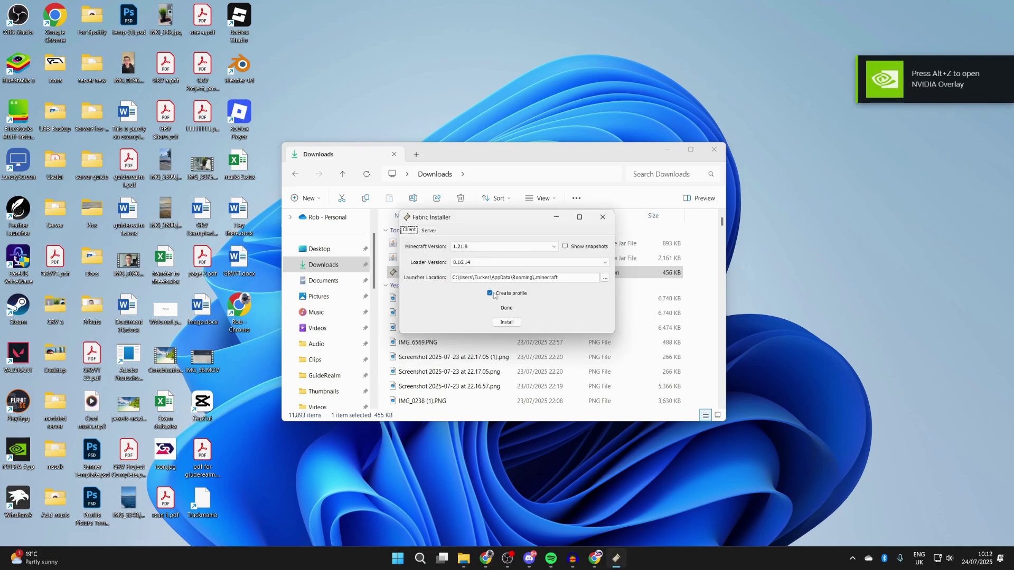
Find the Minecraft Launcher through the Windows search with "min" and start it
left_click(422, 562)
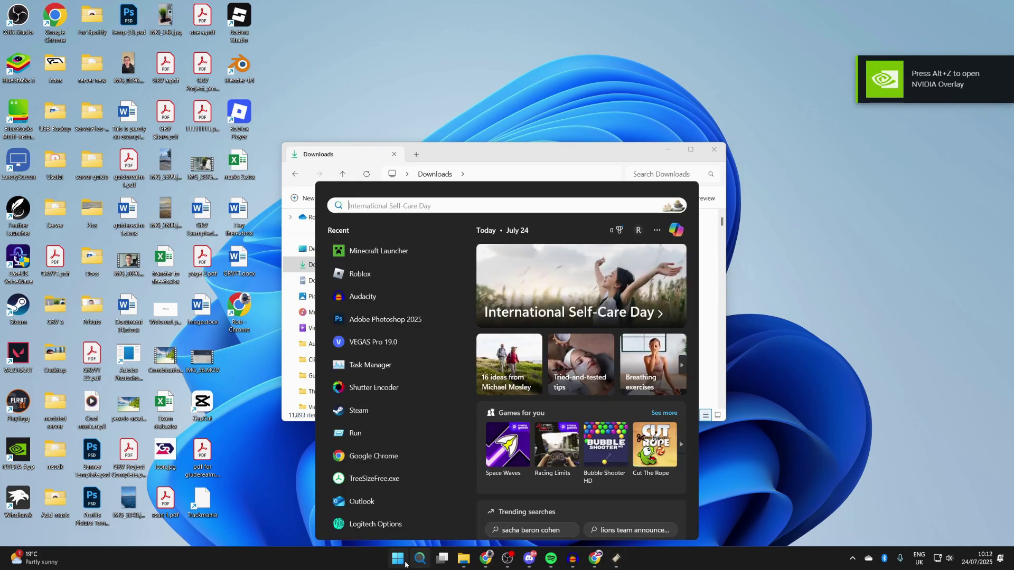
type("min")
key("Return")
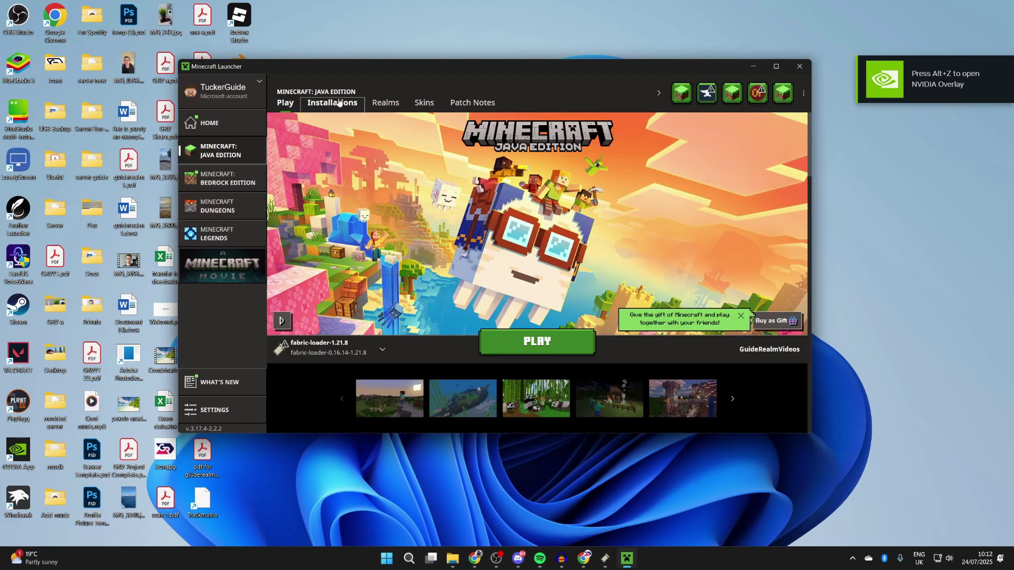
Find the fabric-loader-1.21.8 entry among the launcher's installations and open its game folder
left_click(332, 103)
scroll(383, 258, "down", 1)
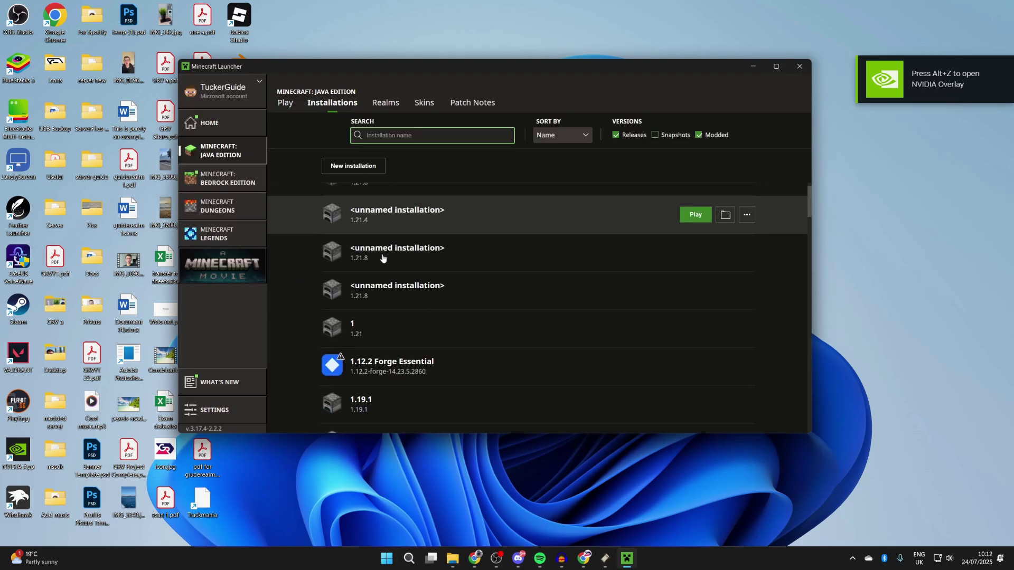
scroll(383, 258, "down", 15)
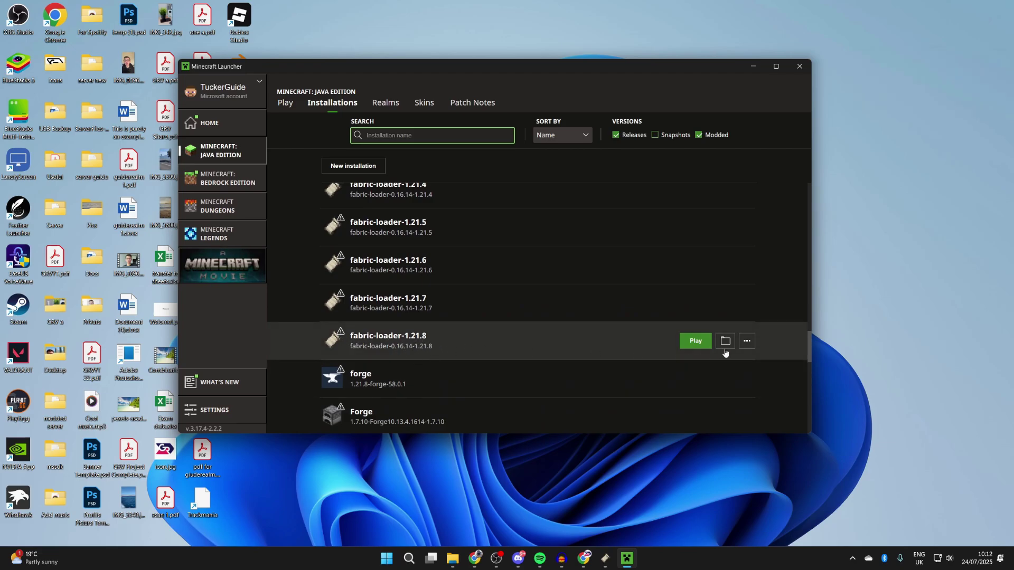
left_click(733, 341)
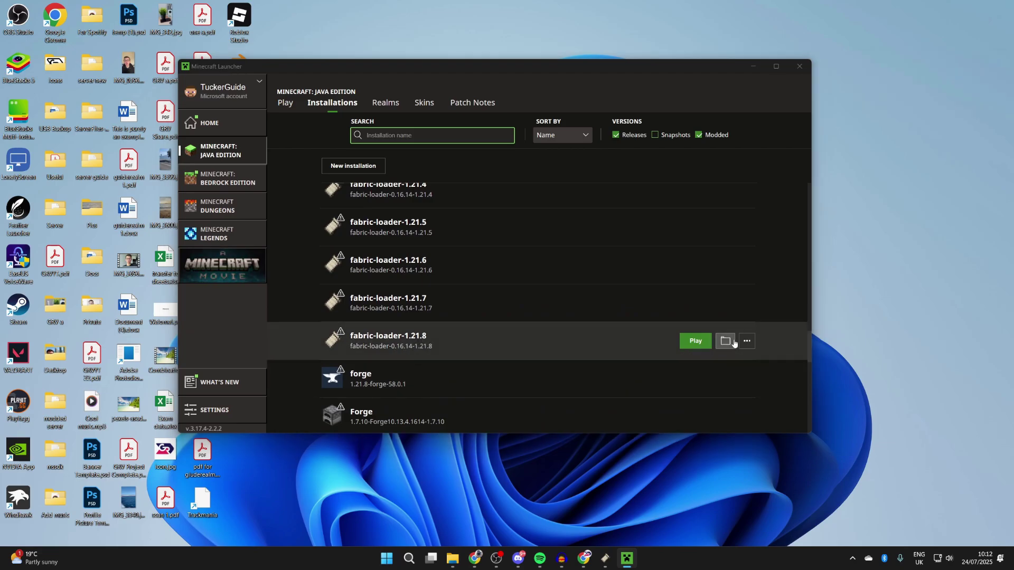
Locate the mods folder inside .minecraft and open it
scroll(547, 286, "down", 5)
scroll(547, 287, "down", 6)
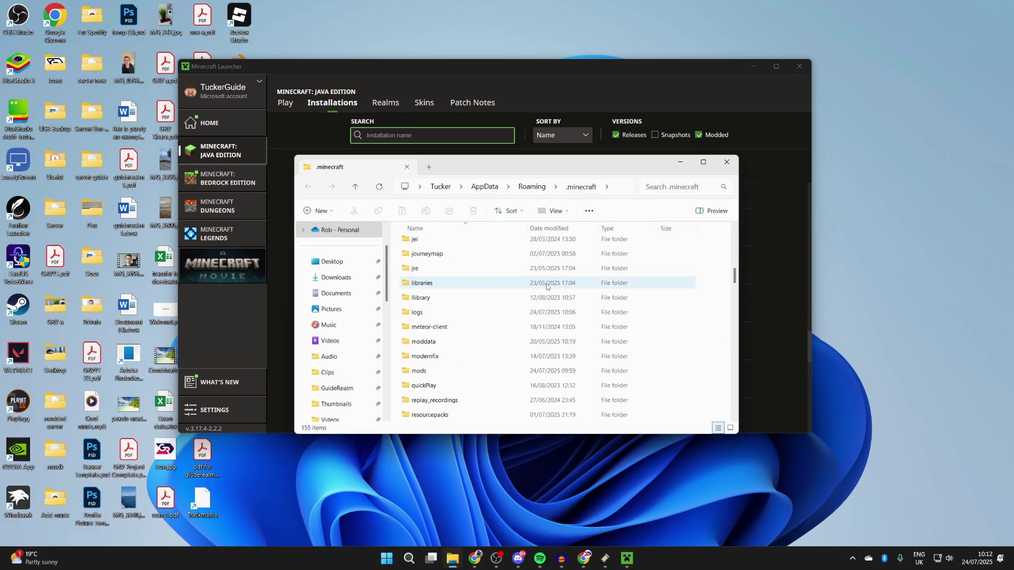
scroll(547, 285, "down", 4)
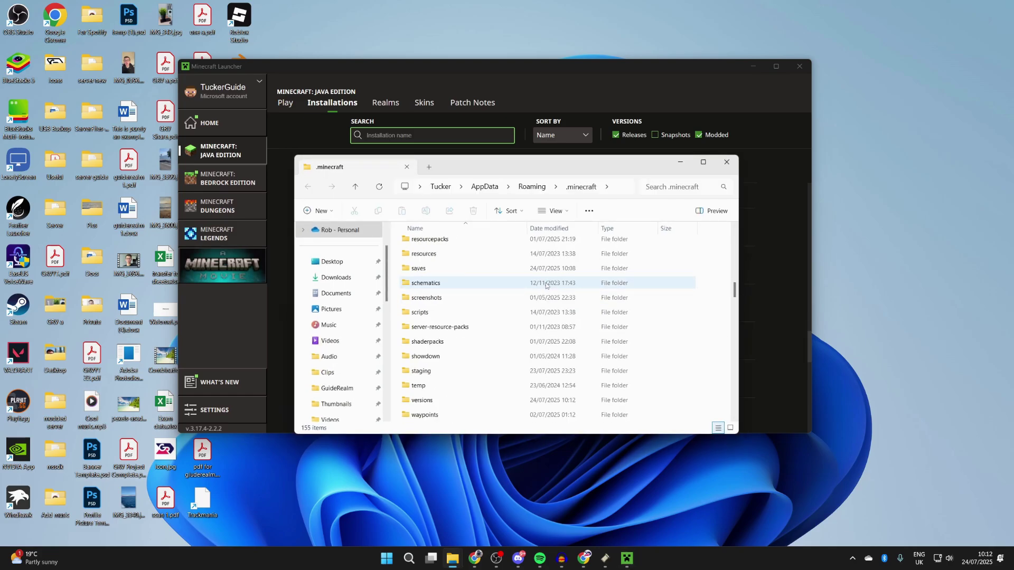
scroll(528, 279, "up", 6)
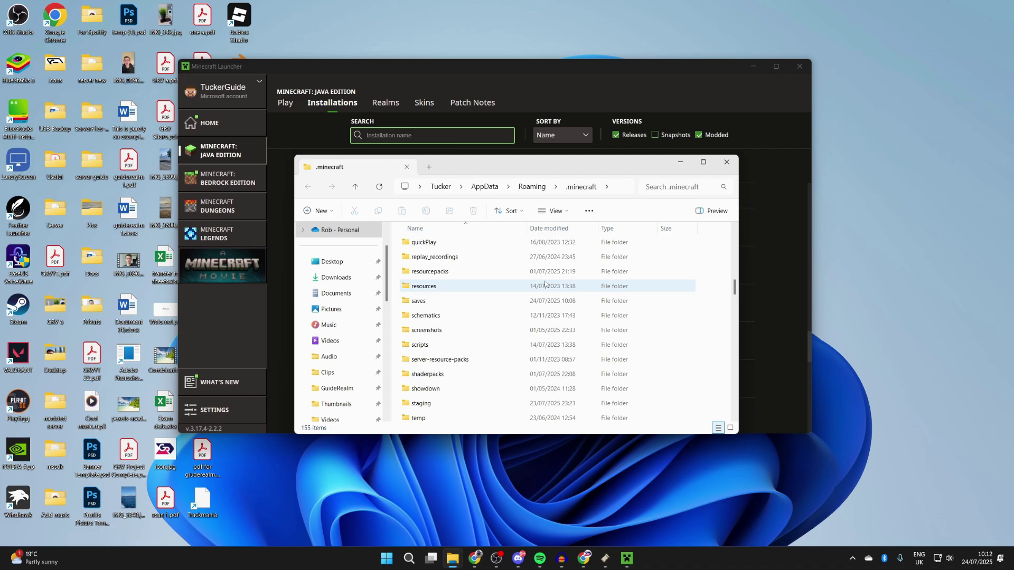
scroll(452, 275, "up", 1)
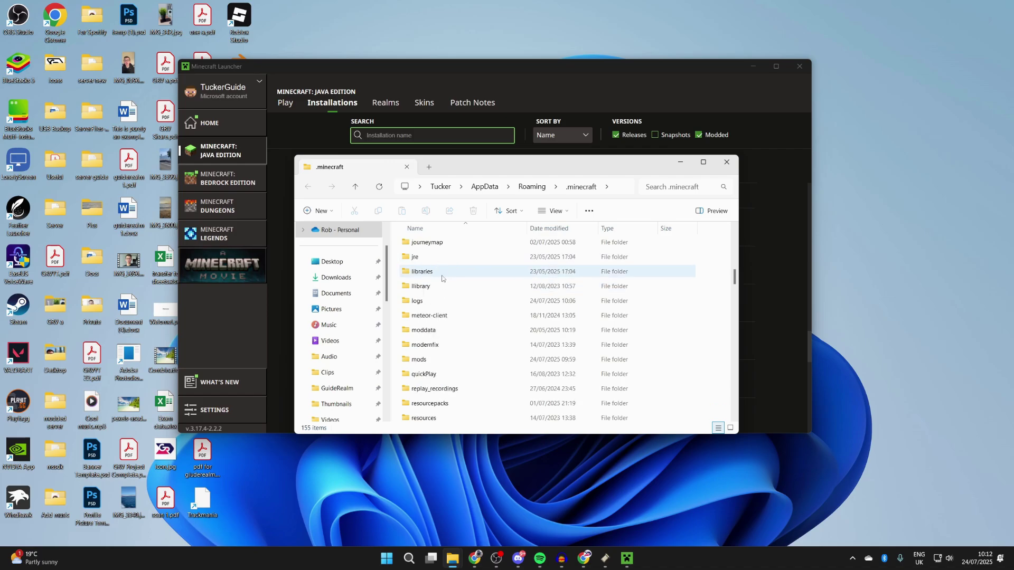
left_click(426, 359)
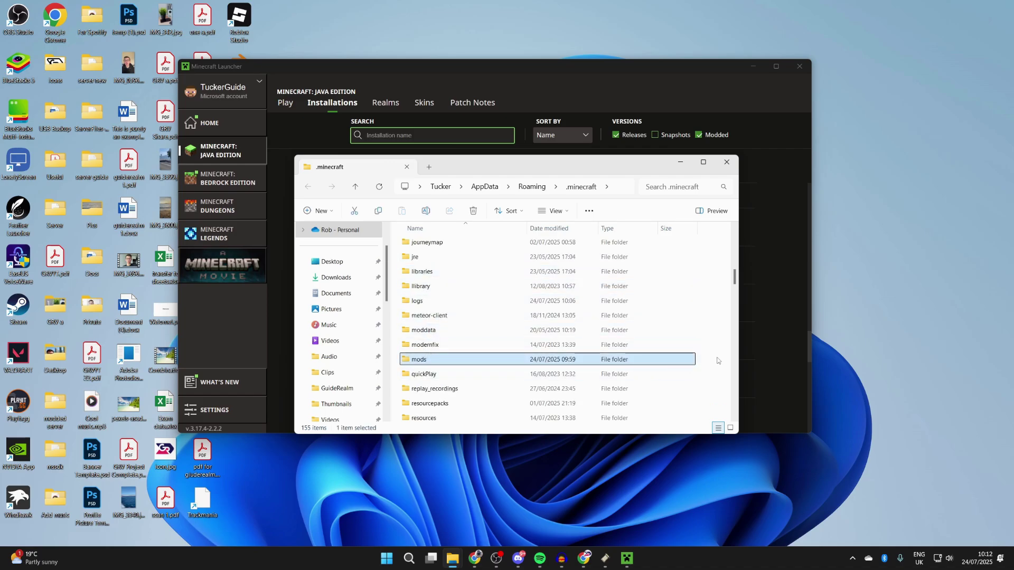
double_click(614, 363)
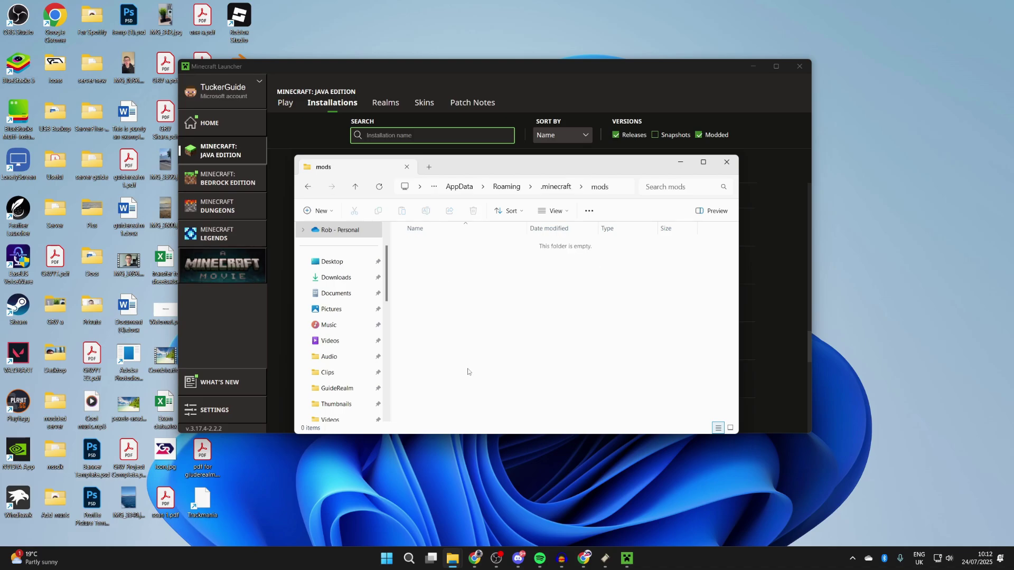
Move fabric-api-0.129.0+1.21.8.jar and the Waystones jar from the Downloads folder into the mods folder
mouse_move(452, 558)
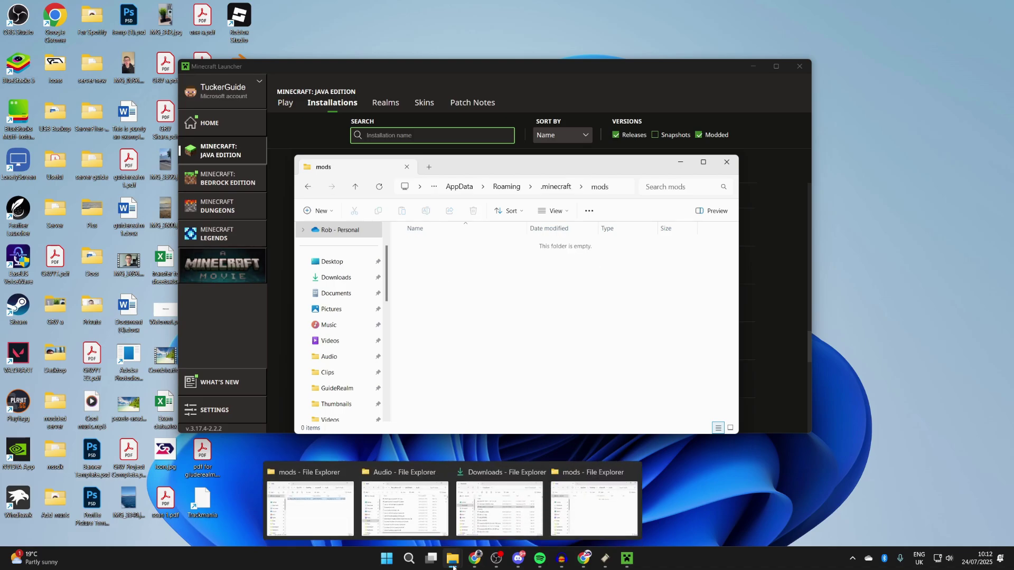
left_click(509, 512)
mouse_move(453, 558)
left_click(501, 507)
left_click_drag(509, 161, 780, 192)
left_click_drag(721, 290, 486, 258)
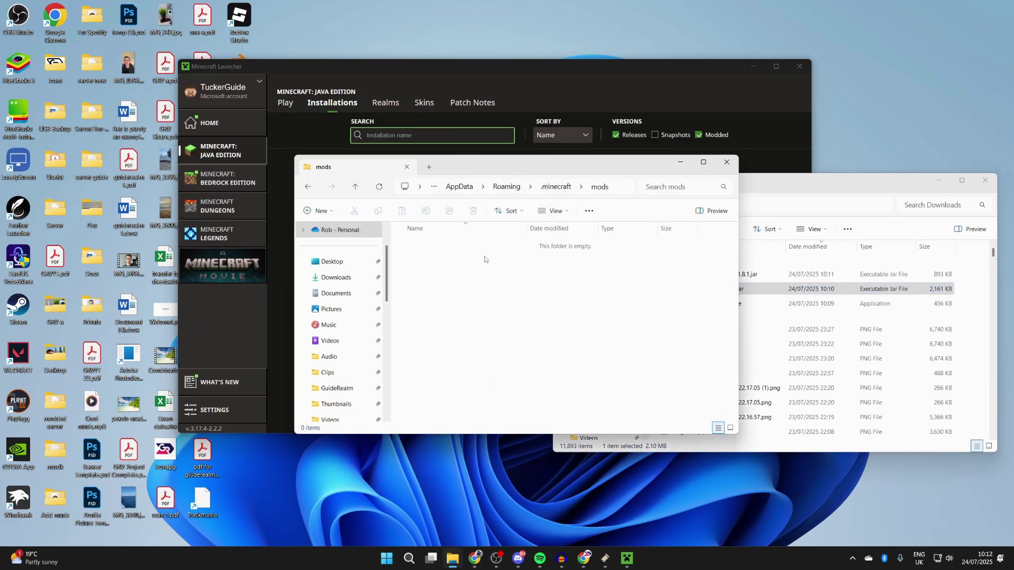
left_click(784, 279)
left_click_drag(784, 279, 495, 311)
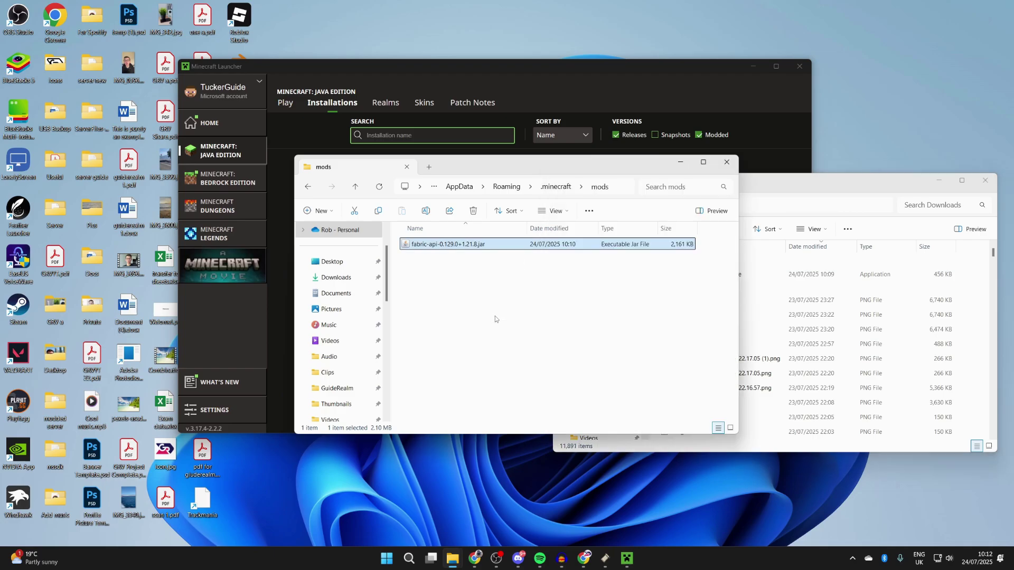
Switch to the Minecraft Launcher and launch fabric-loader-1.21.8, accepting the modded-game risks and disabling further warnings for this installation
left_click(615, 64)
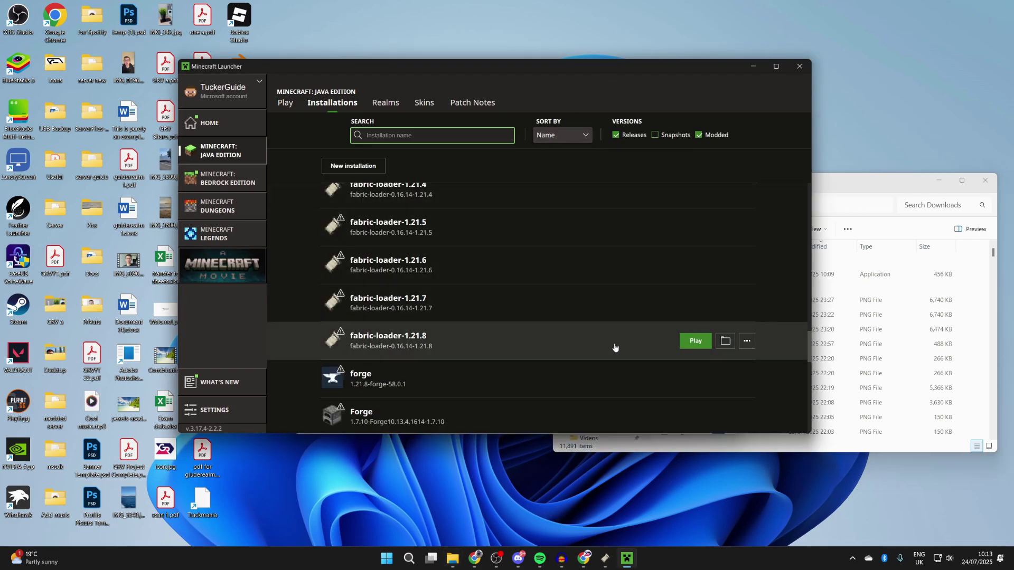
left_click(689, 347)
left_click(376, 271)
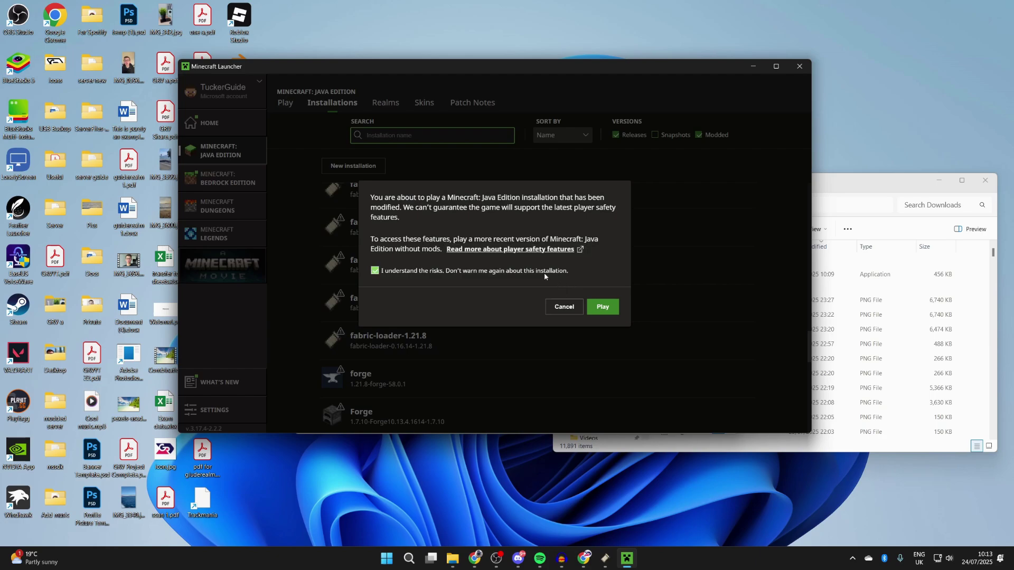
left_click(603, 309)
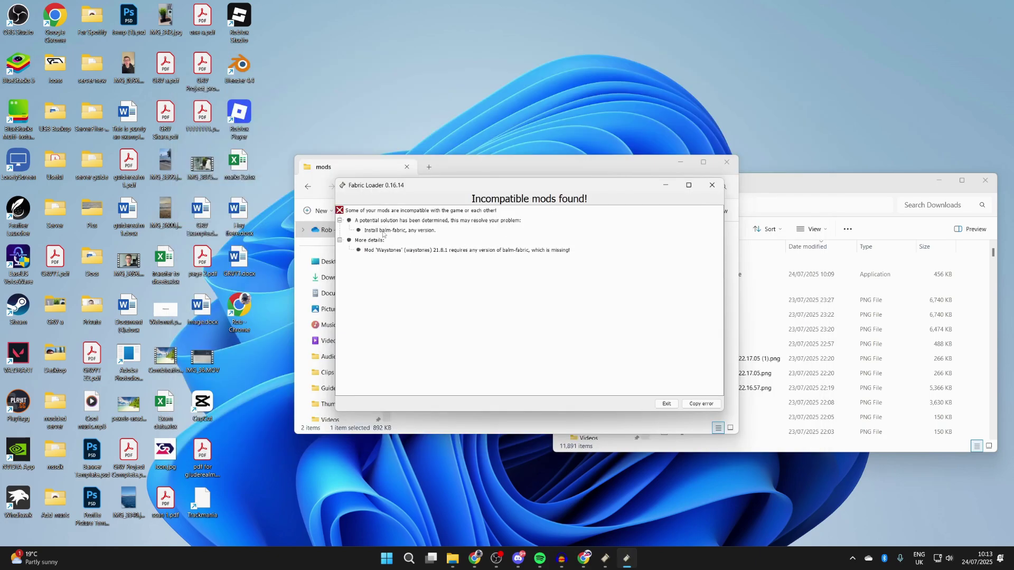
Mark the missing balm-fabric dependency in the Fabric Loader error, switch to the browser and download balm-fabric-1.21.8-21.8.4.jar from CurseForge
left_click(383, 233)
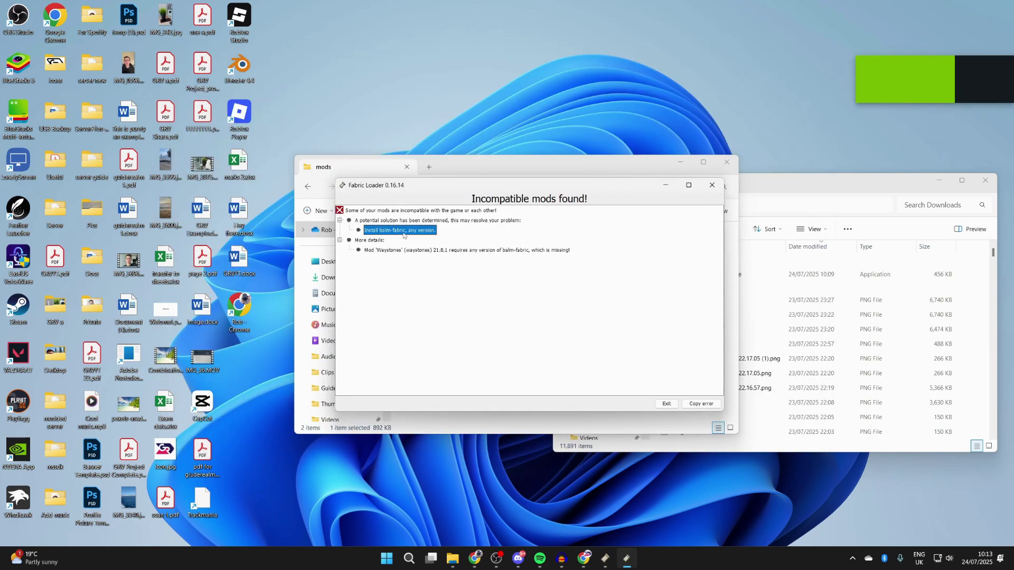
left_click(587, 561)
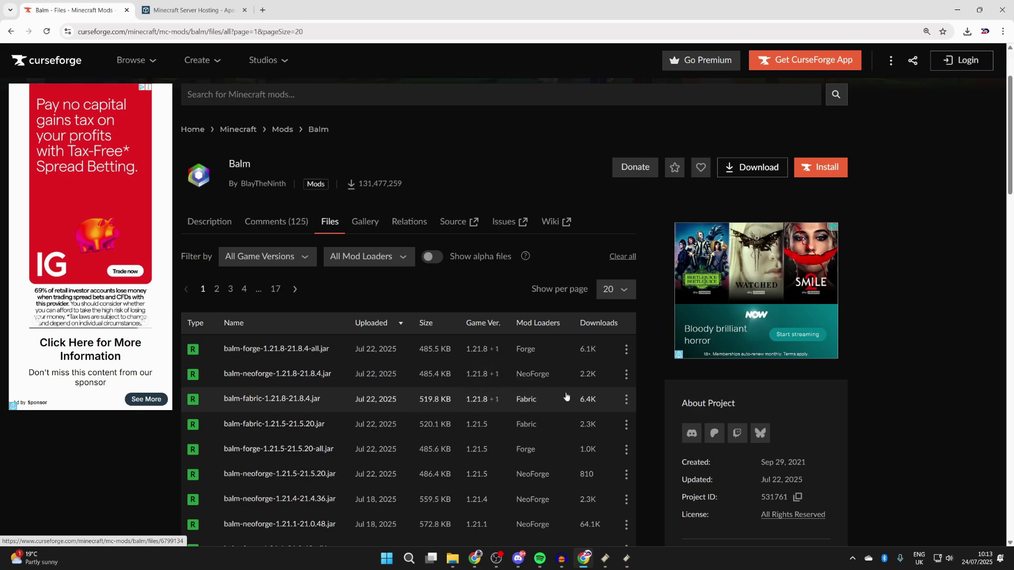
left_click(626, 399)
left_click(654, 450)
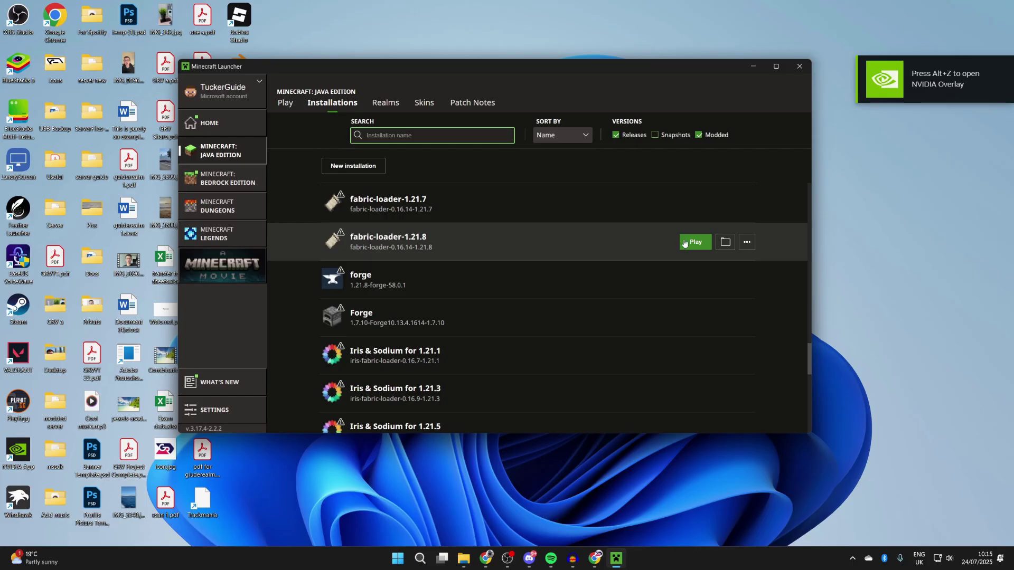
Launch the game again with the fabric-loader-1.21.8 installation
left_click(698, 247)
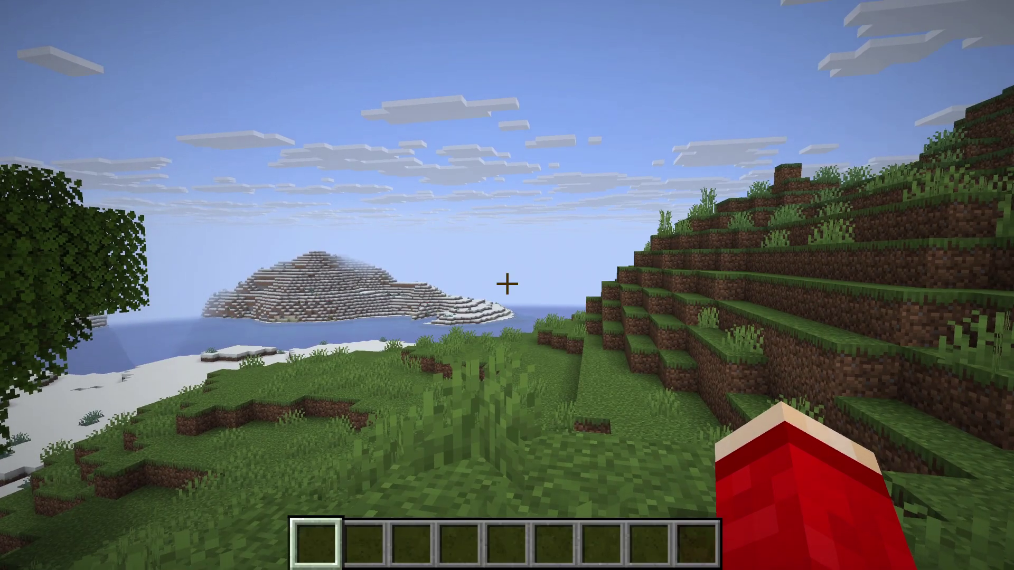
Put a waystone from the creative inventory's Waystones items into the first hotbar slot, place it on the grass and save it
key("e")
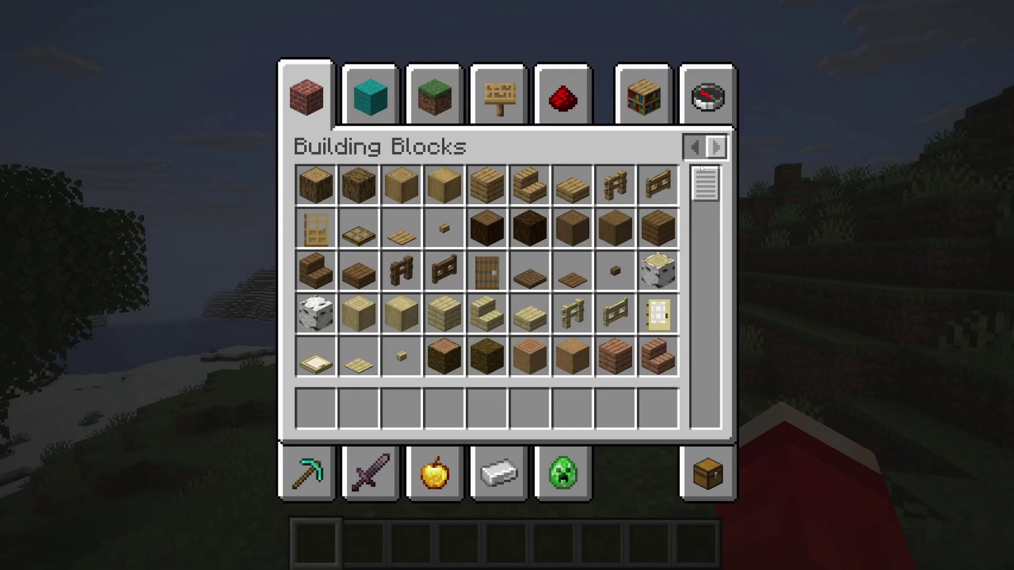
left_click(717, 148)
left_click(320, 182)
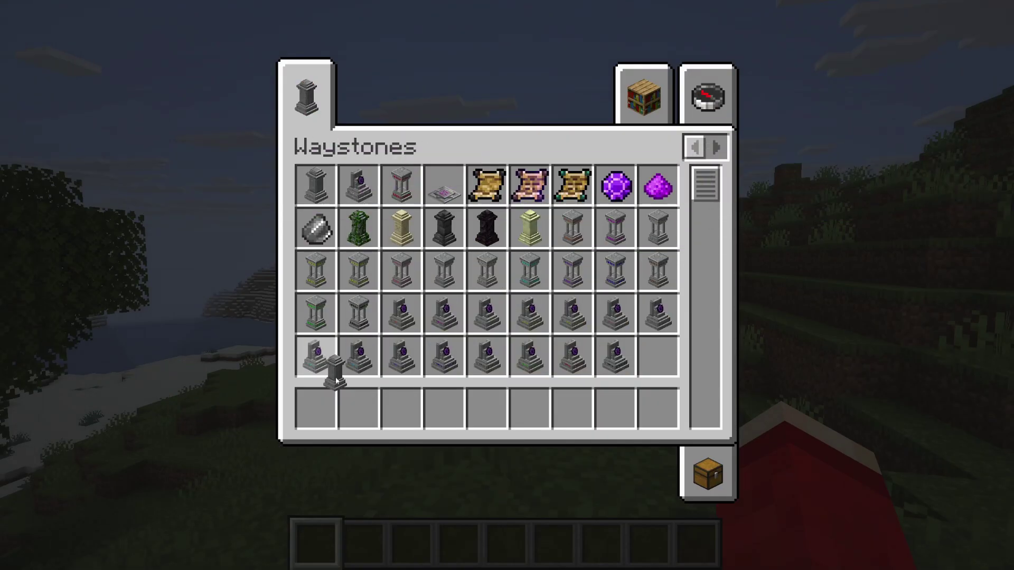
left_click(316, 408)
key("e")
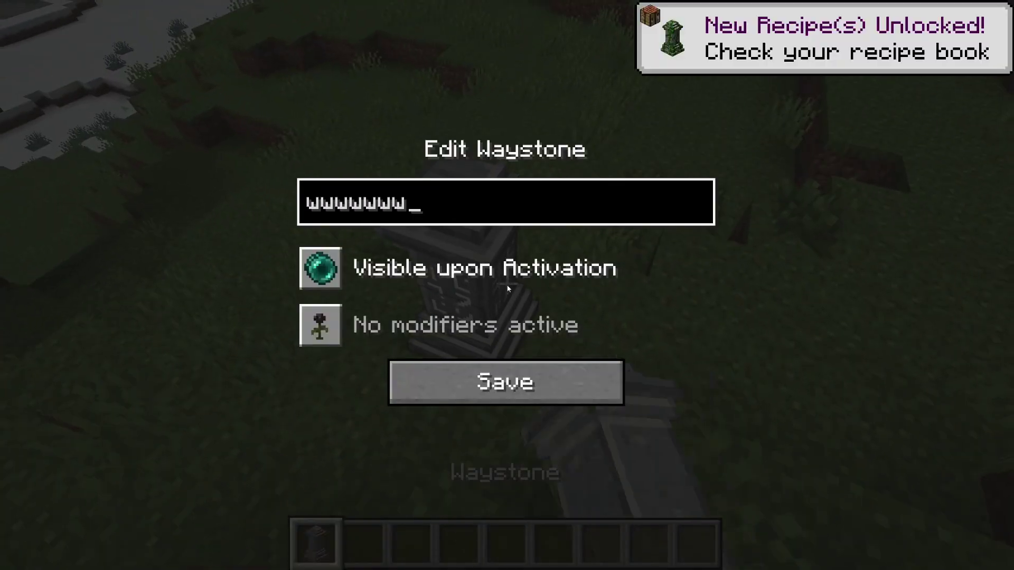
left_click(519, 365)
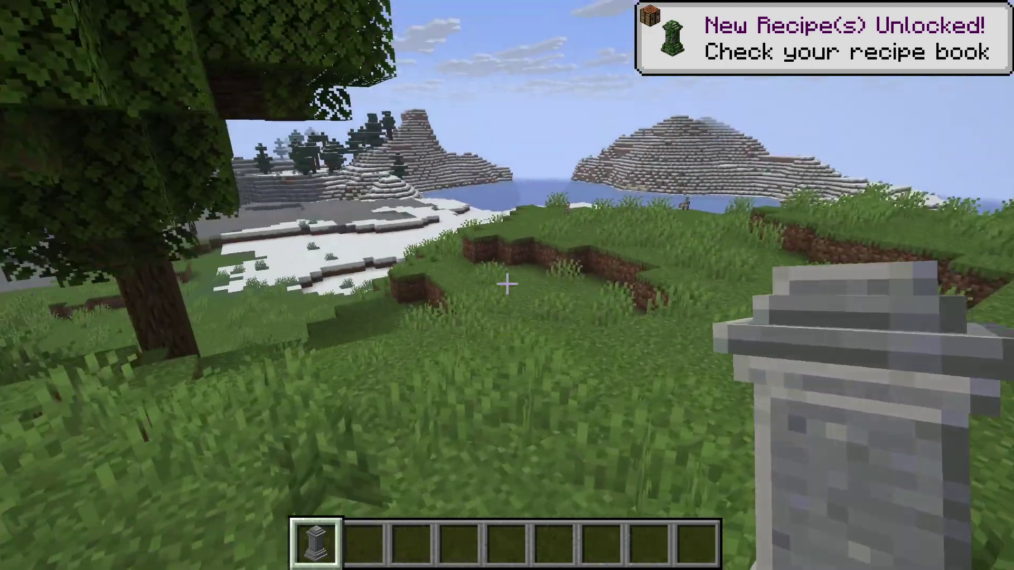